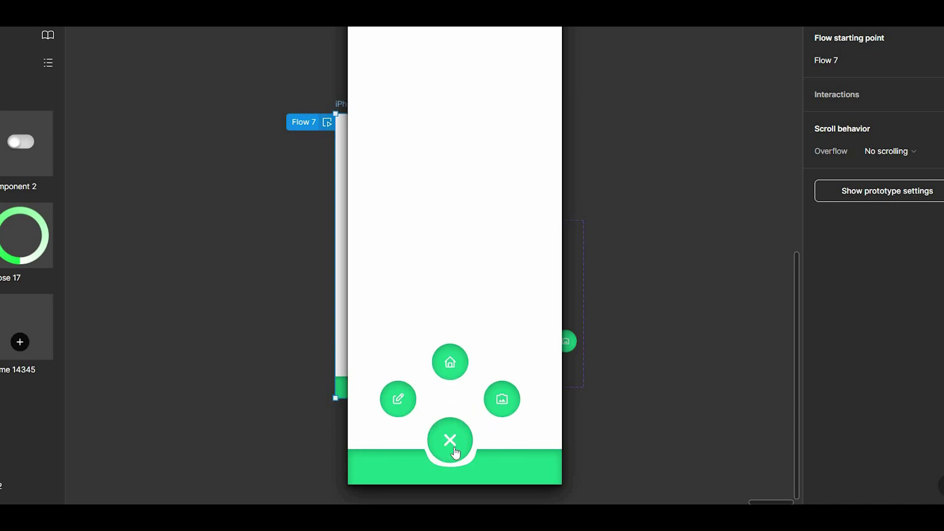
Demo the prototype by toggling the plus FAB open and closed, then bring up frame presets.
click(453, 456)
click(453, 458)
click(452, 458)
click(456, 460)
click(457, 459)
click(457, 458)
click(457, 457)
click(449, 462)
click(449, 462)
click(449, 462)
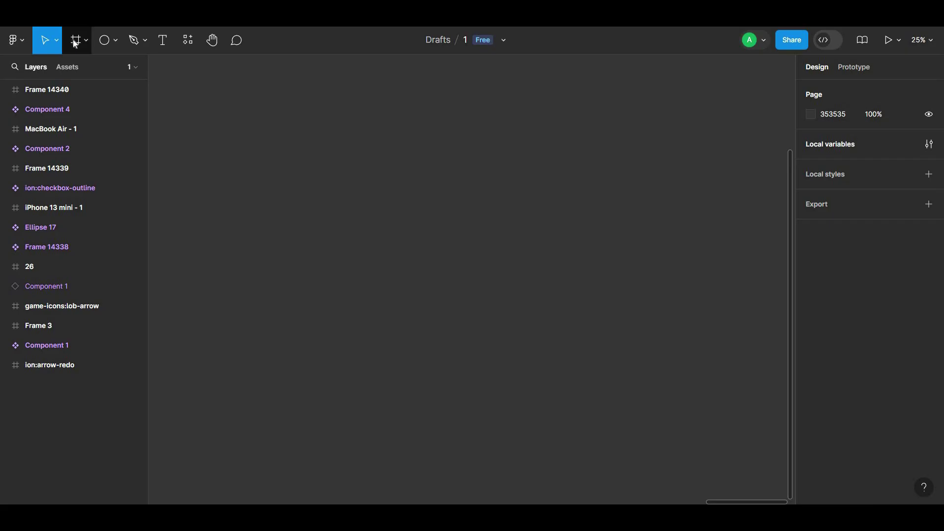
click(77, 40)
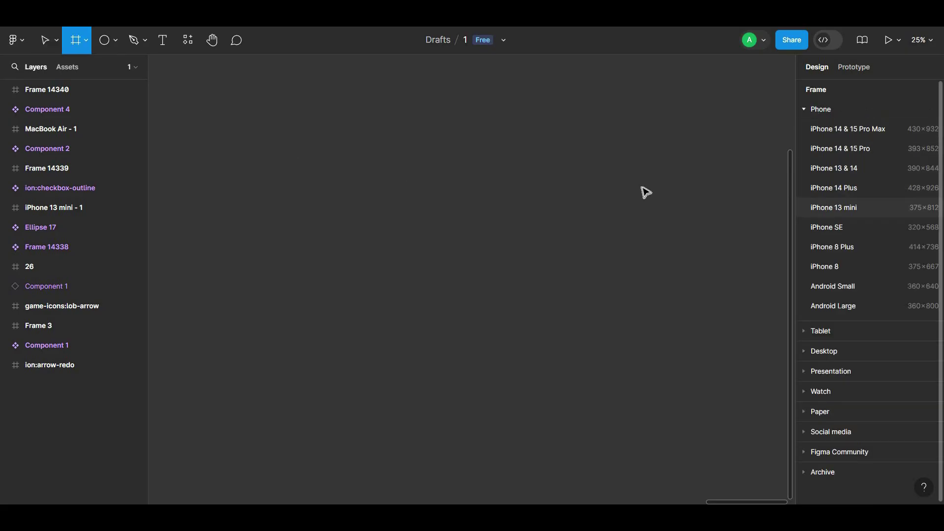
Add an iPhone 13 mini frame and draw a 375-wide rectangle bar across its bottom.
click(487, 193)
key(ctrl+plus)
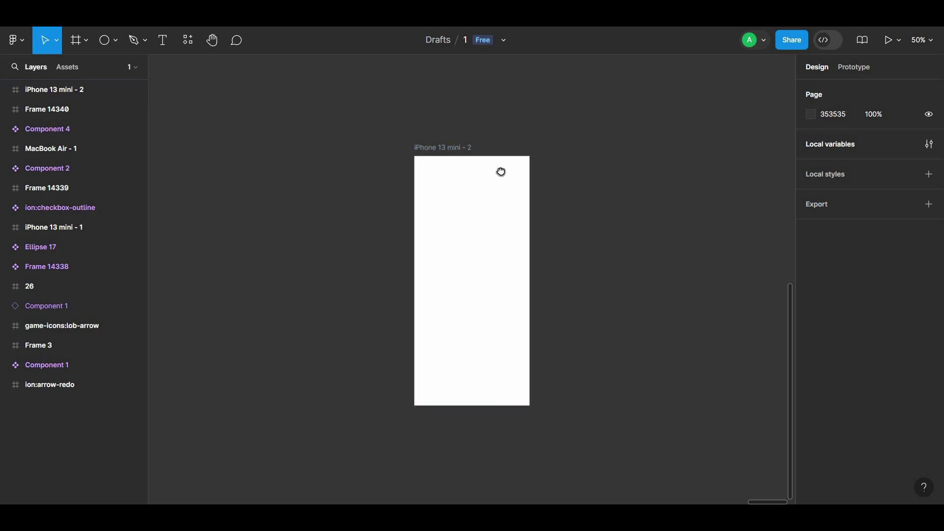
click(113, 43)
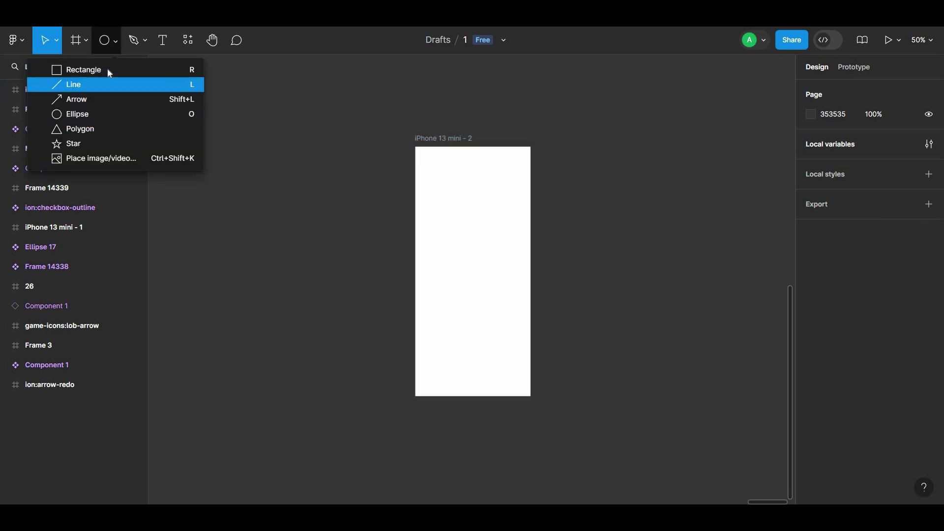
key(r)
key(ctrl+plus)
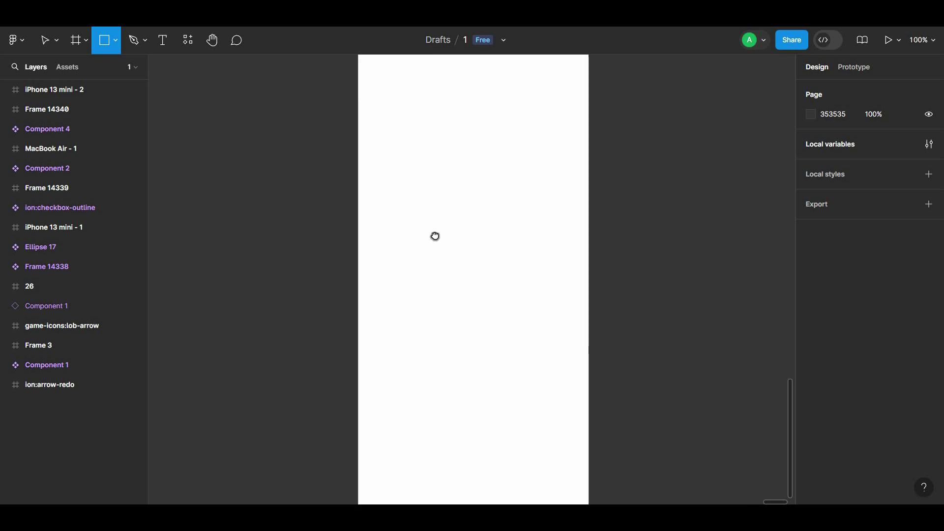
scroll(330, 309, down, 3)
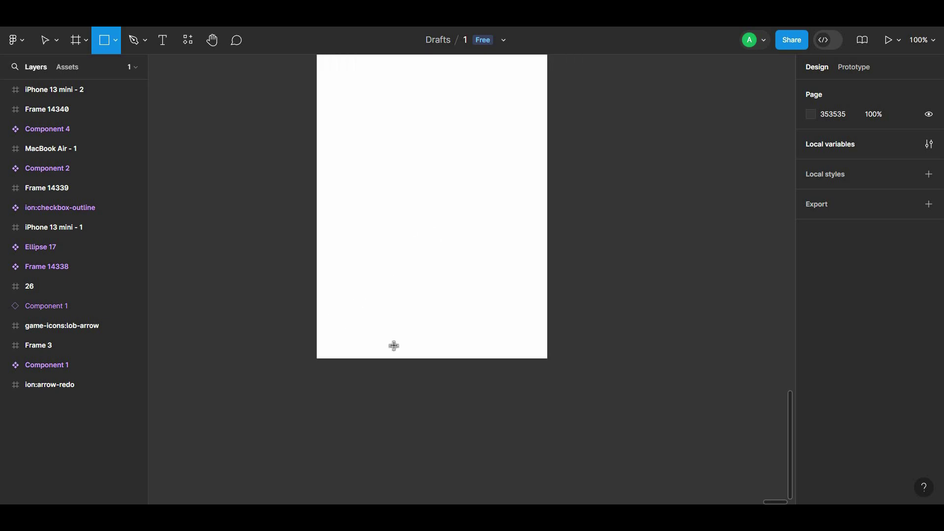
drag(317, 305, 573, 352)
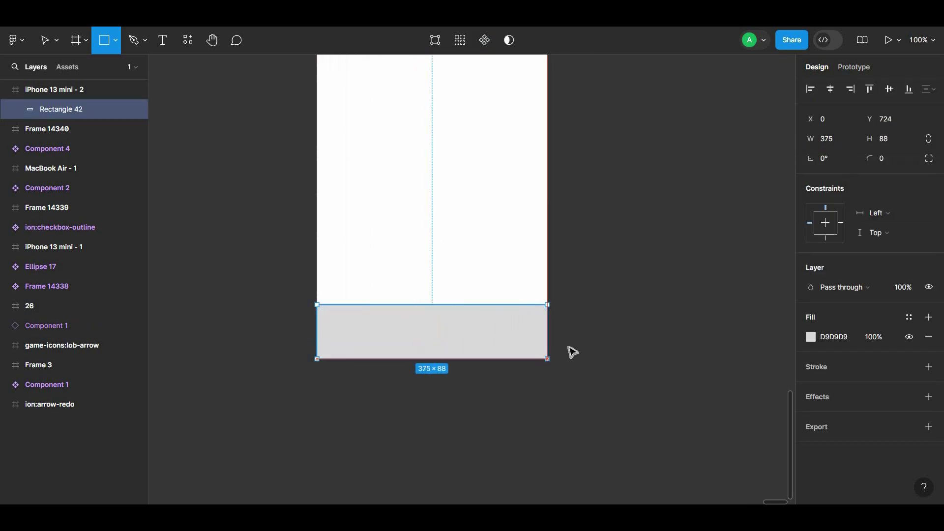
Fill the bottom bar with cyan 0EFFC5 and shorten it to about 77 high.
scroll(584, 285, up, 3)
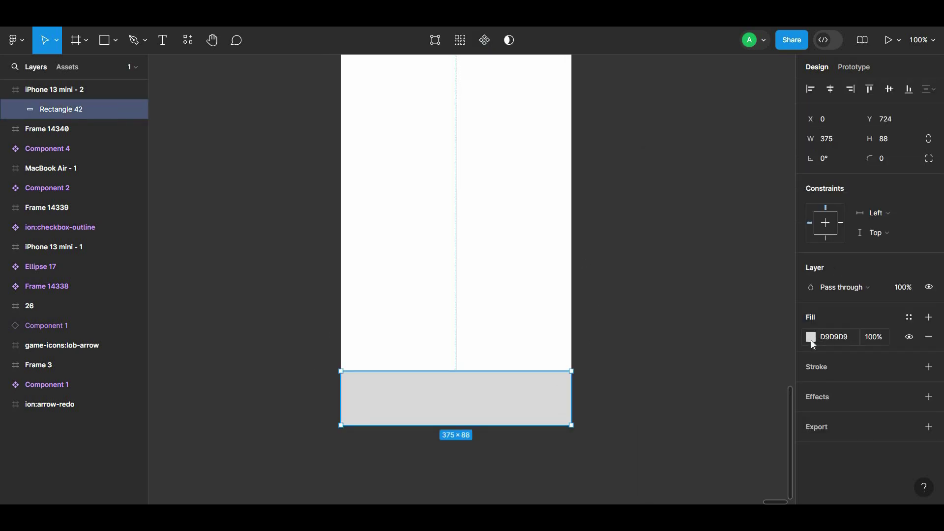
click(810, 338)
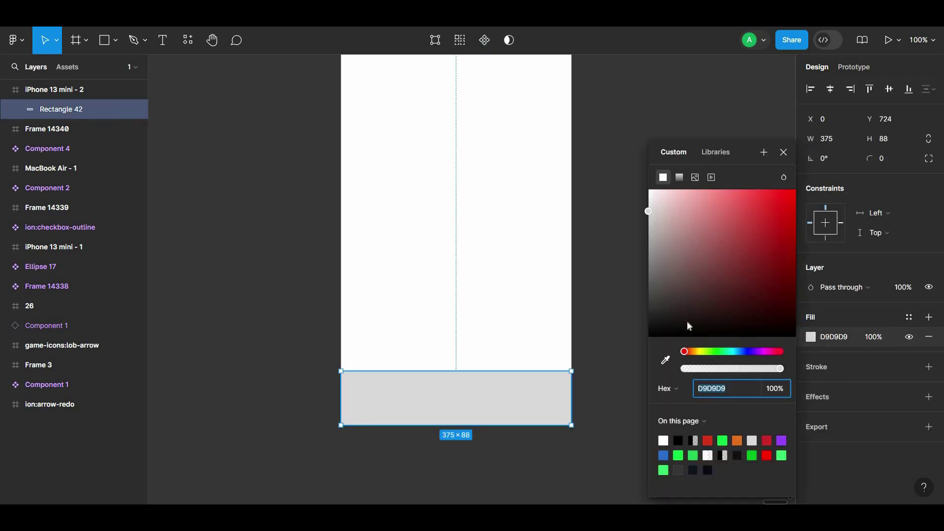
click(681, 456)
drag(726, 349, 727, 350)
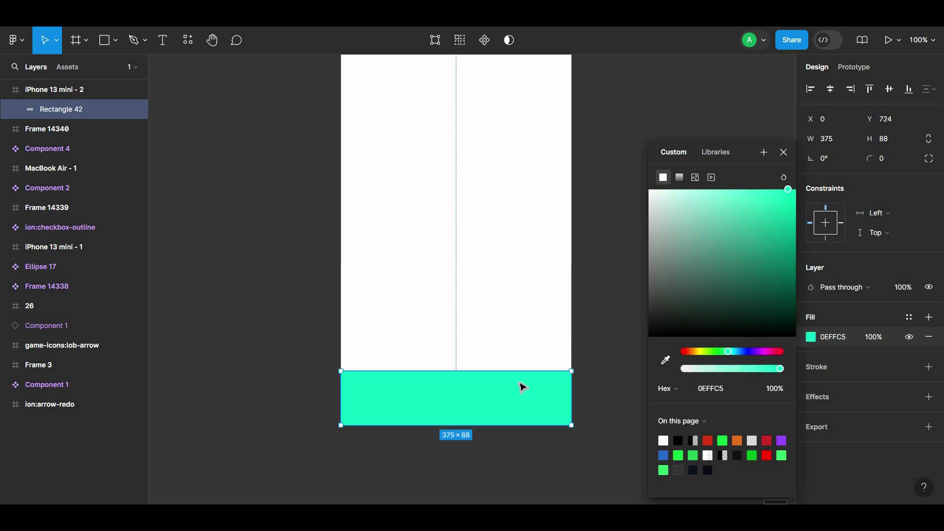
drag(507, 373, 507, 379)
click(204, 178)
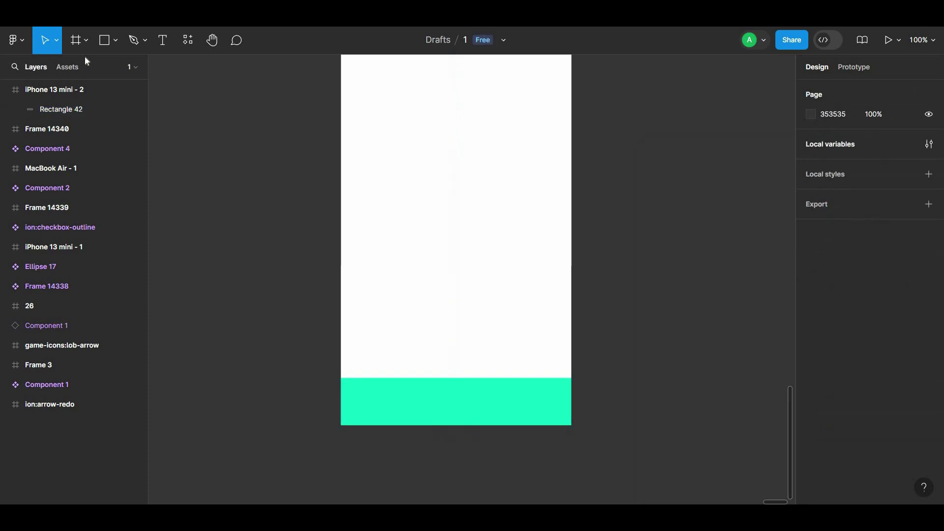
Draw a white 104×104 circle on the bar's top edge to form a notch.
click(115, 42)
click(117, 113)
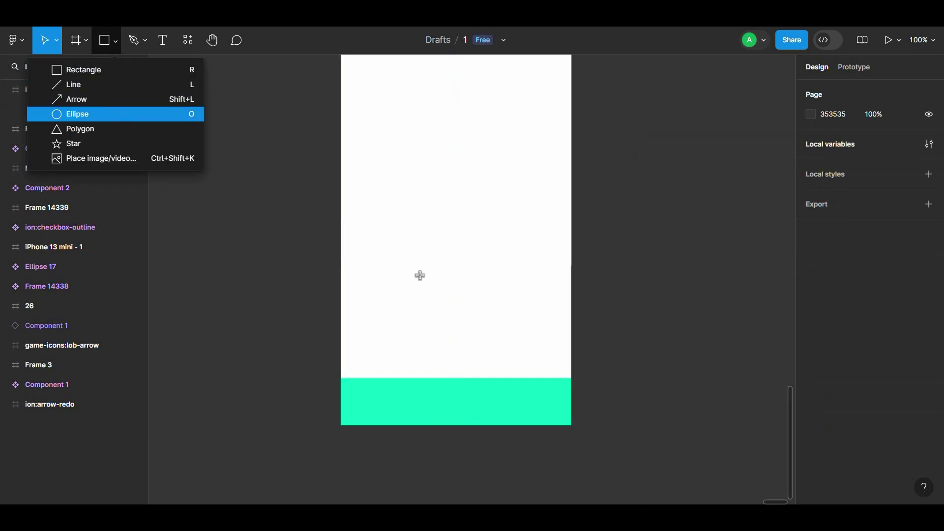
mouse_move(398, 253)
mouse_down()
mouse_move(446, 302)
mouse_move(457, 373)
mouse_up()
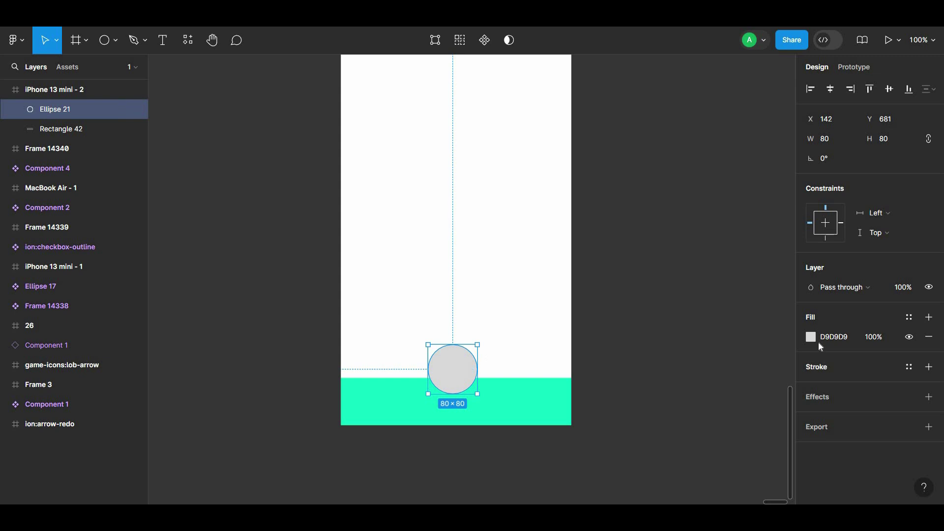
click(811, 337)
click(665, 359)
click(476, 340)
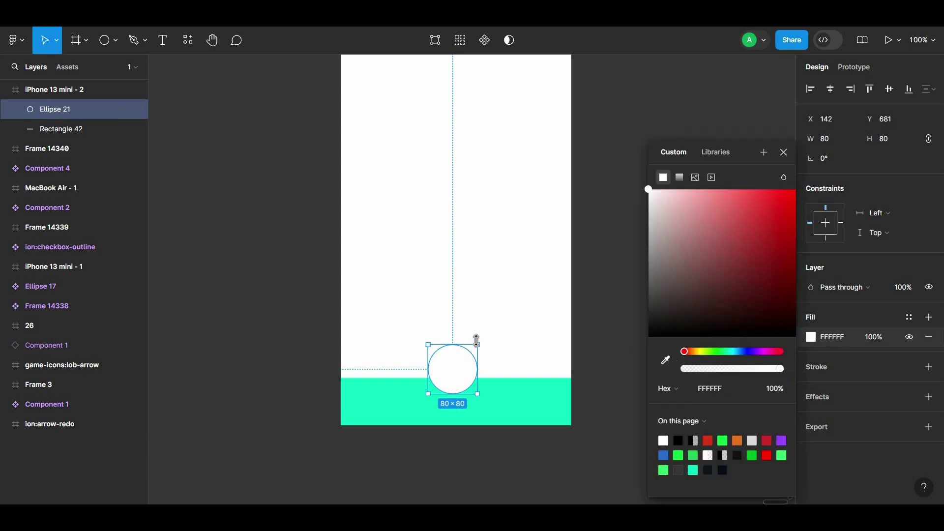
key(Escape)
mouse_move(477, 393)
mouse_down()
mouse_move(482, 400)
mouse_move(468, 389)
mouse_up()
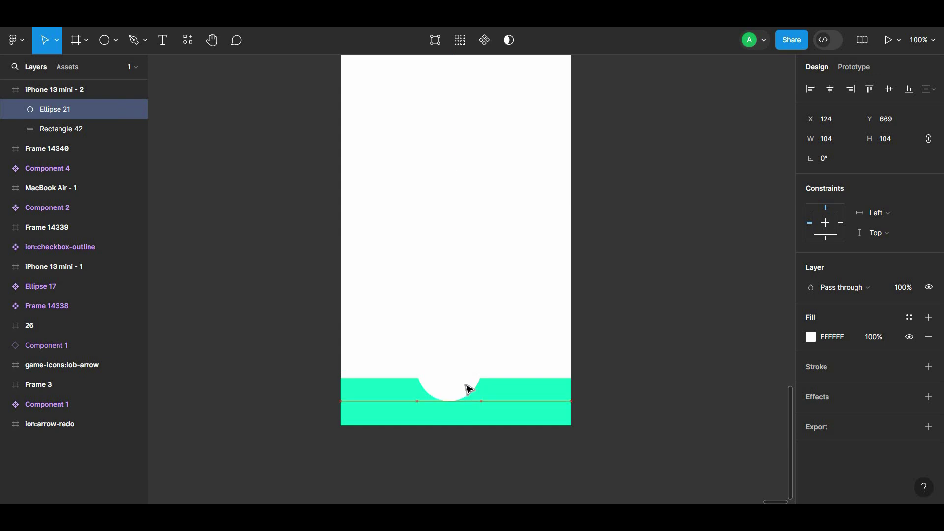
click(472, 242)
Add a second 80×80 circle inside the notch, coloured with the bar's cyan 0EFFC5.
click(104, 40)
click(433, 197)
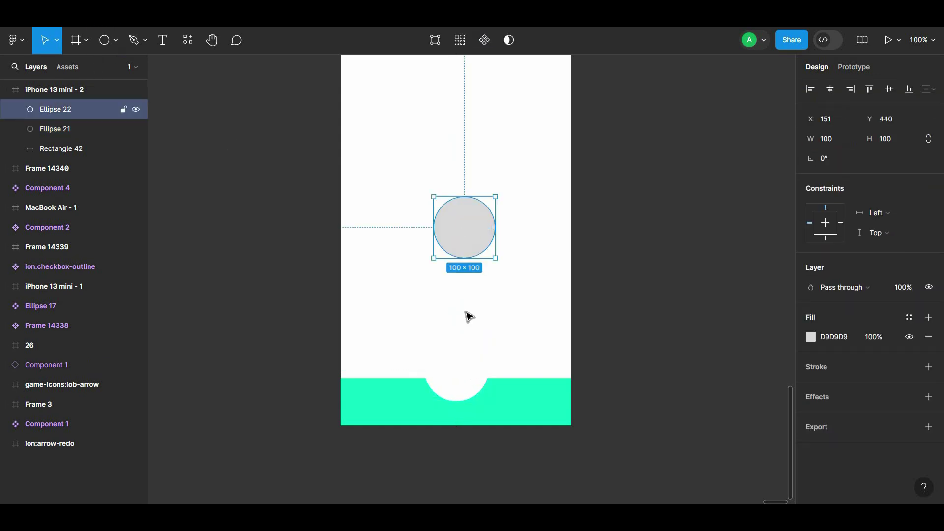
drag(464, 229, 458, 365)
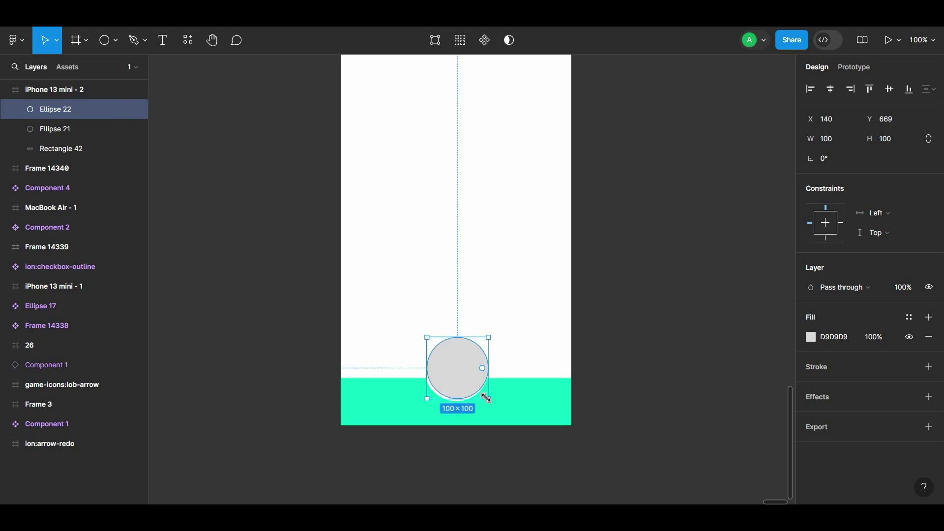
drag(488, 399, 458, 379)
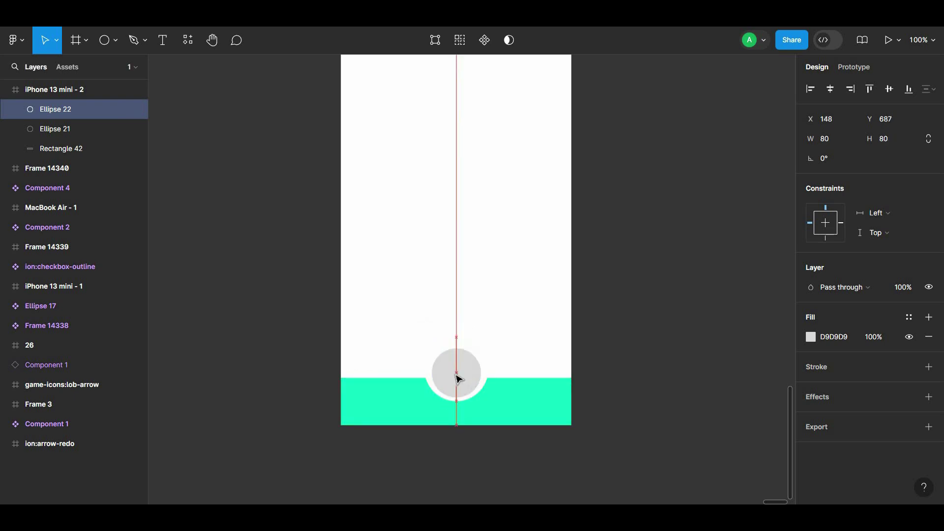
click(485, 300)
scroll(485, 337, up, 2)
click(466, 420)
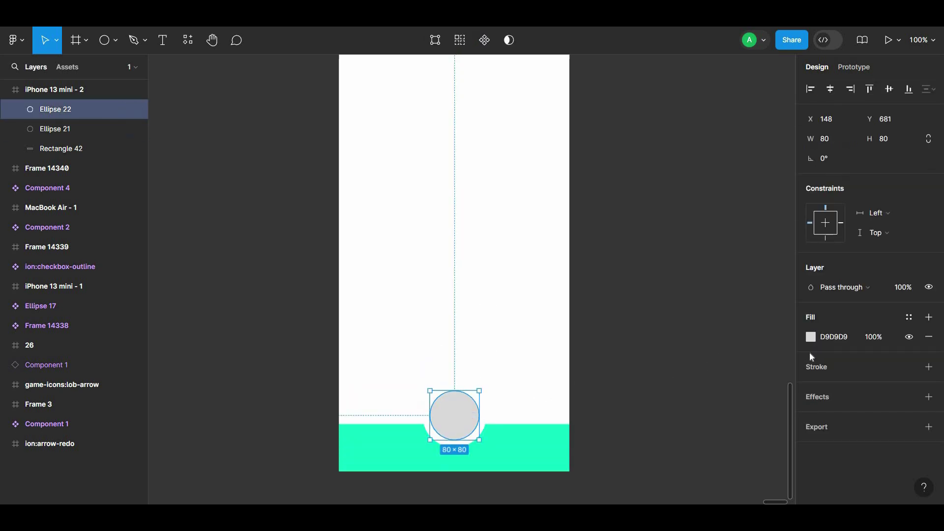
key(i)
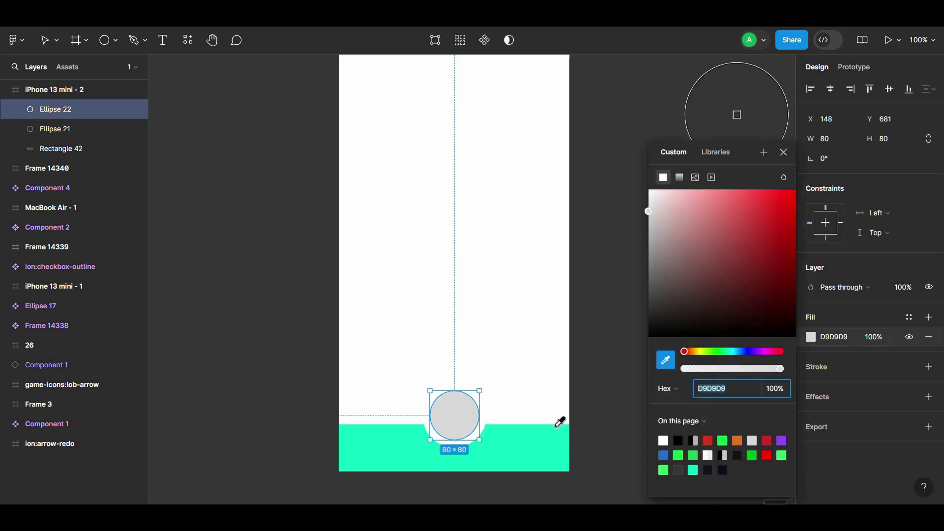
click(527, 444)
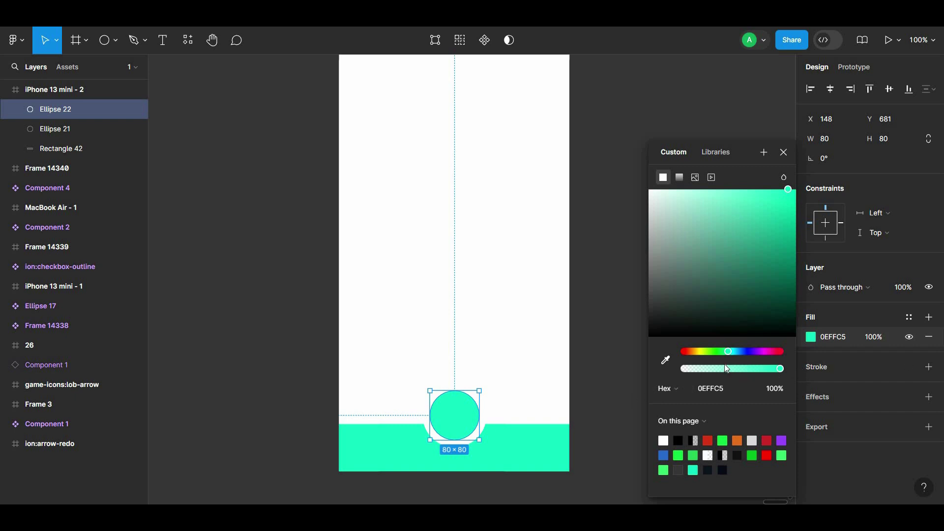
shift+click(553, 429)
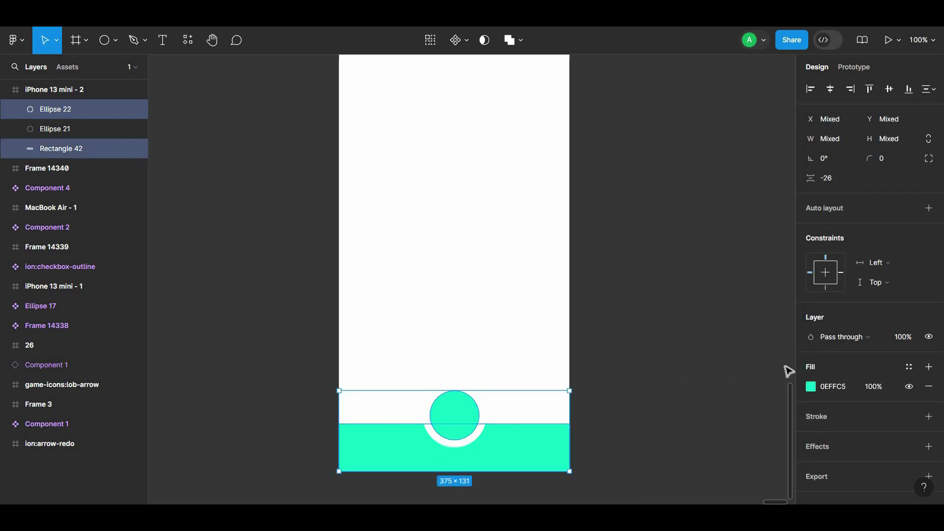
Change the shared fill of the circle and bar to green 0EFF9A.
click(811, 387)
click(725, 351)
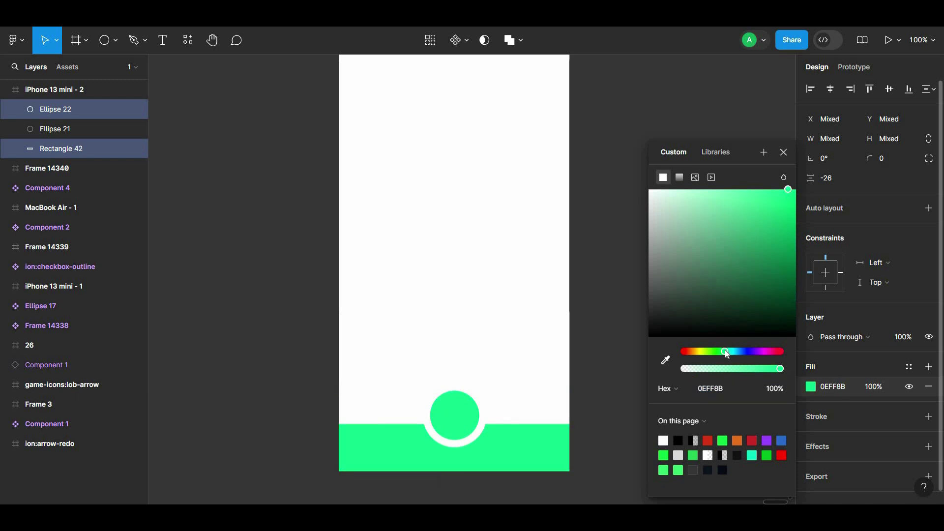
click(727, 352)
click(622, 358)
click(537, 442)
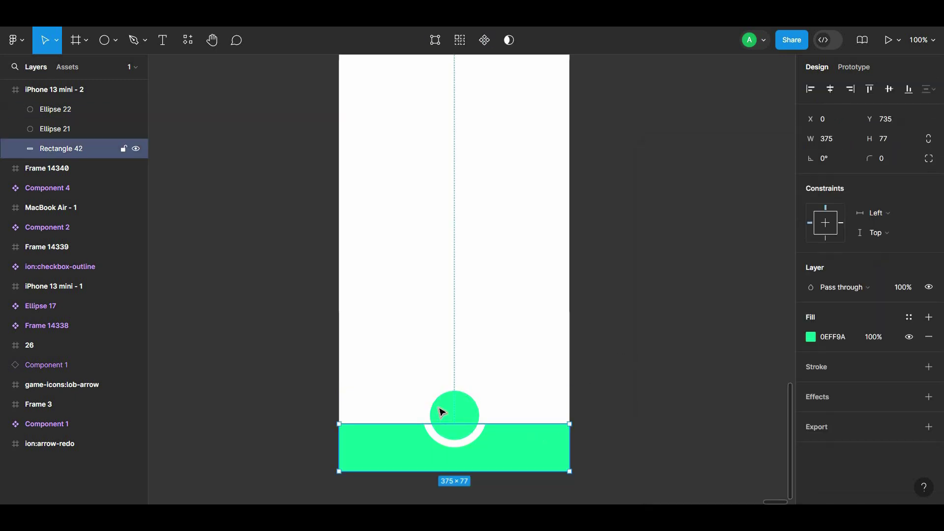
shift+click(445, 413)
Give the circle and bar an inner shadow with blur 17.
scroll(934, 432, down, 1)
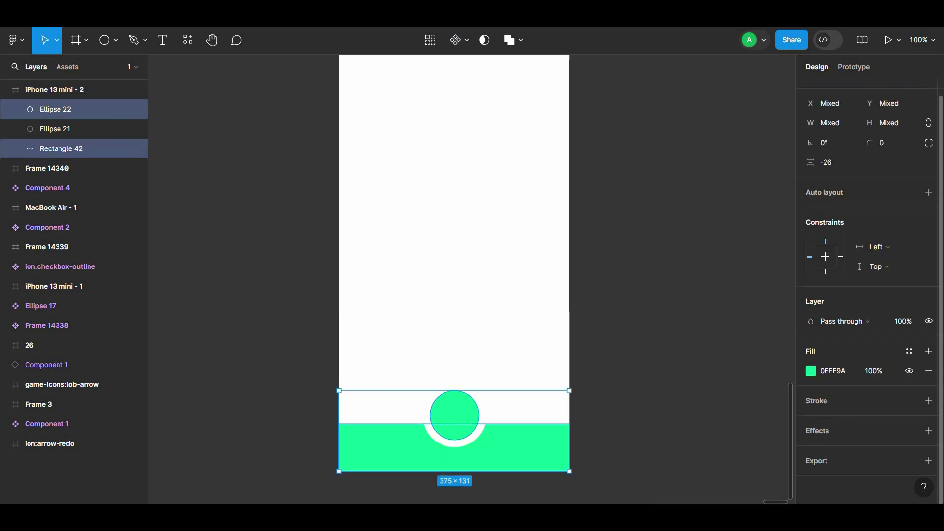
click(928, 431)
click(844, 453)
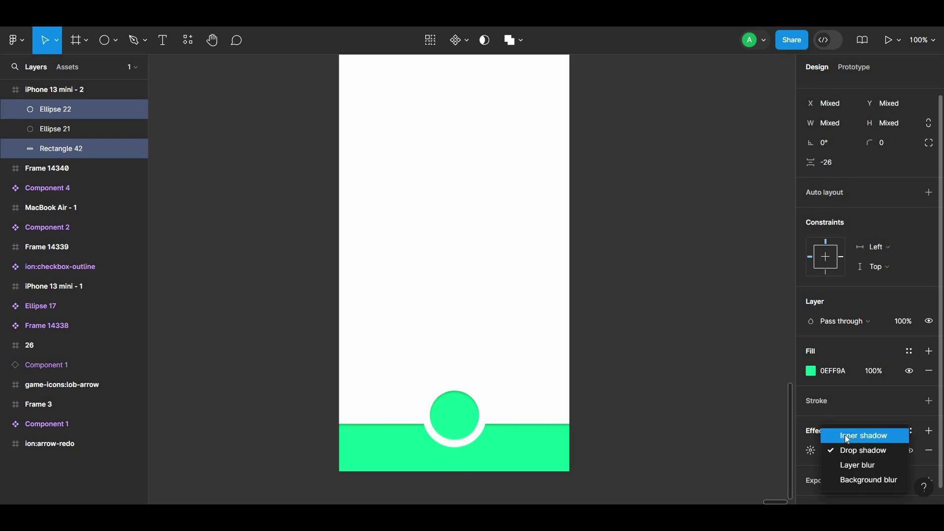
click(836, 437)
click(810, 451)
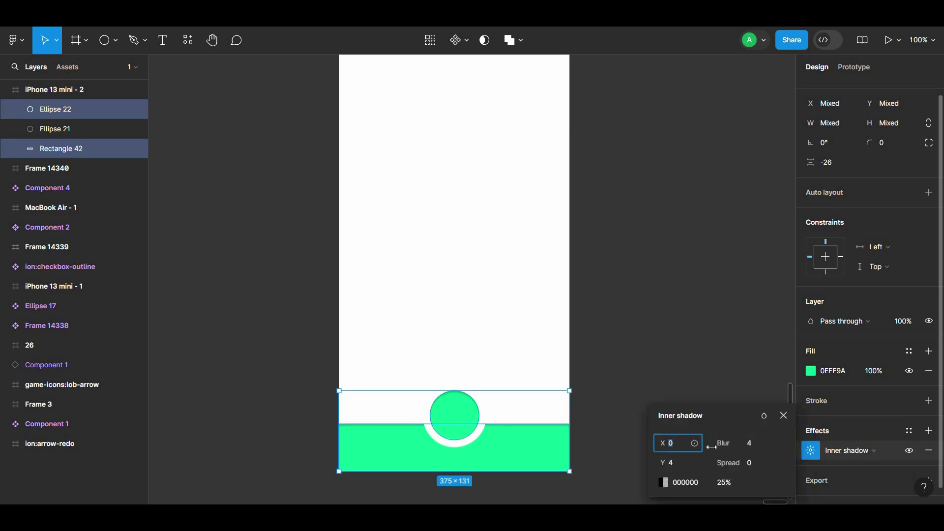
drag(735, 446, 746, 445)
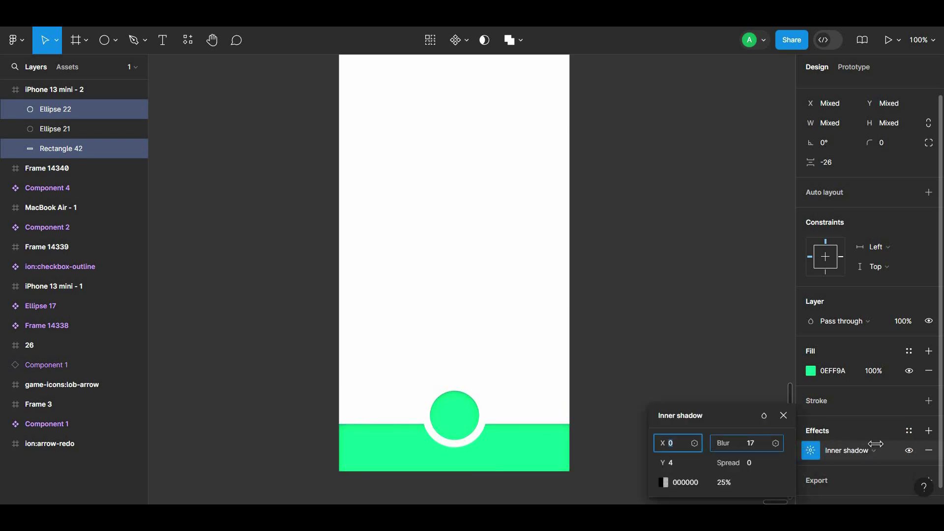
click(609, 369)
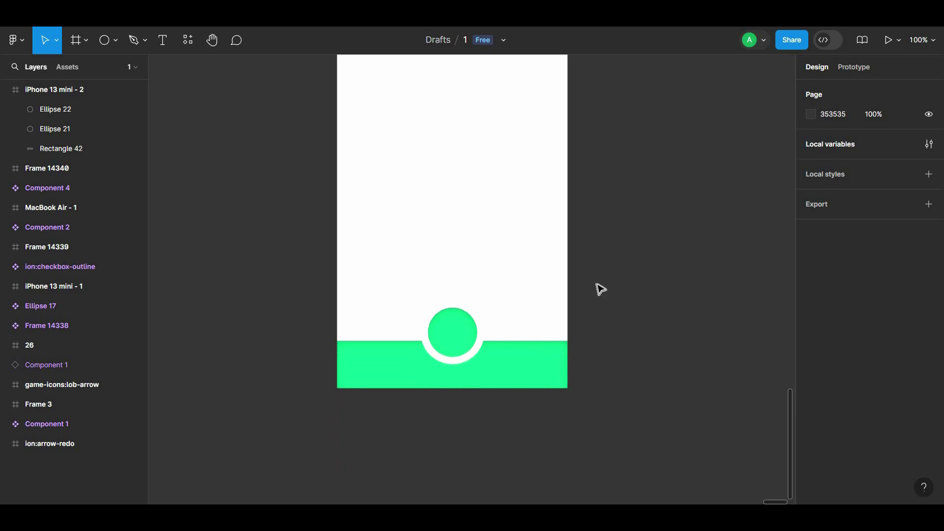
scroll(552, 299, down, 2)
ctrl+scroll(547, 295, up, 5)
Duplicate the green circle into three copies and resize them to 64×64.
click(501, 306)
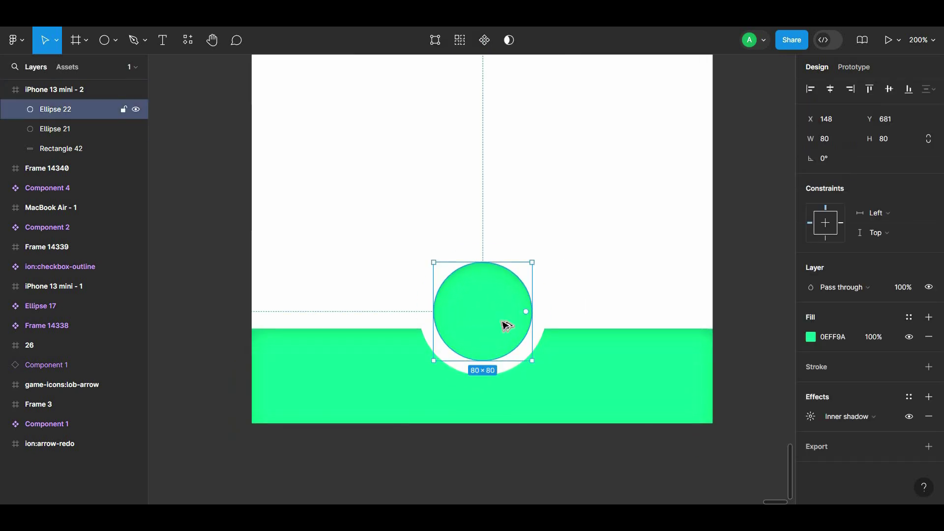
mouse_move(505, 322)
mouse_down()
mouse_move(488, 205)
mouse_move(634, 207)
mouse_up()
drag(435, 205, 344, 205)
shift+click(449, 213)
shift+click(681, 198)
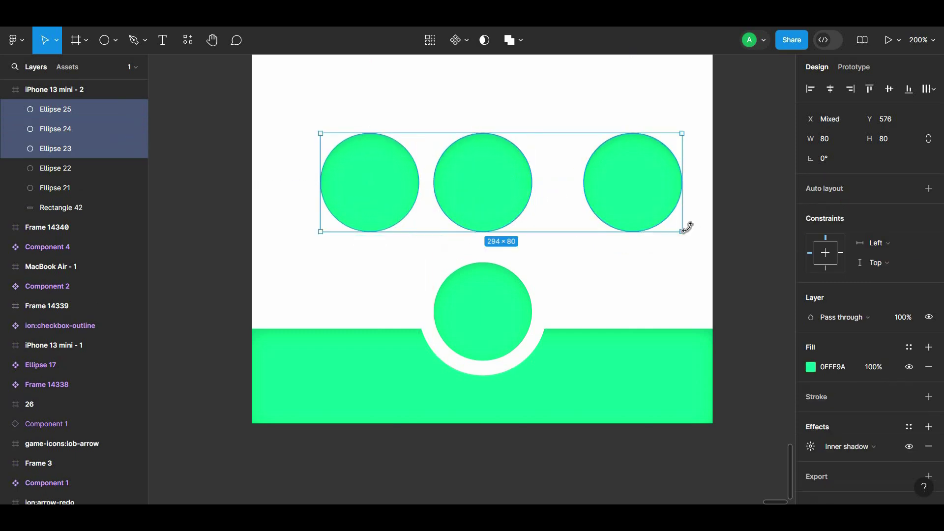
mouse_move(679, 232)
mouse_down()
mouse_move(642, 204)
mouse_move(644, 221)
mouse_up()
Arrange the three small circles into a left, top and right arc above the button.
click(485, 207)
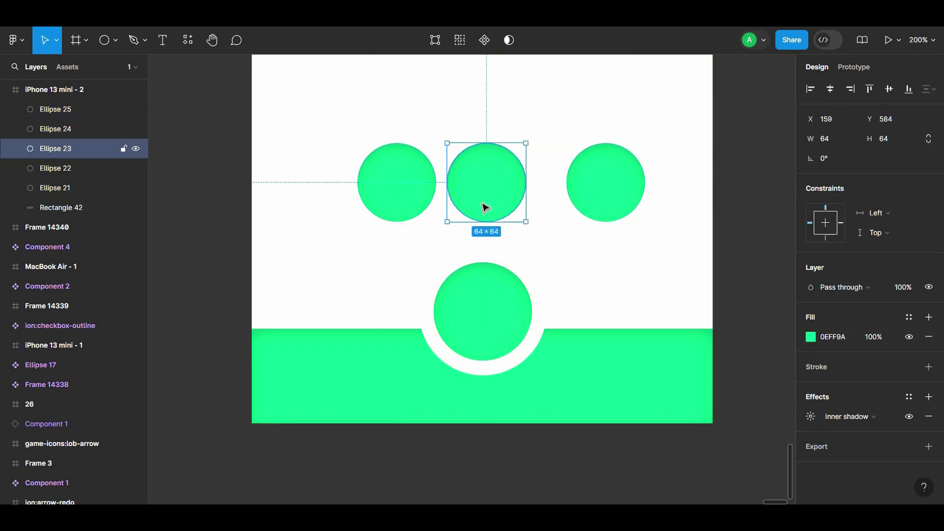
drag(485, 207, 480, 220)
click(386, 219)
drag(386, 219, 359, 269)
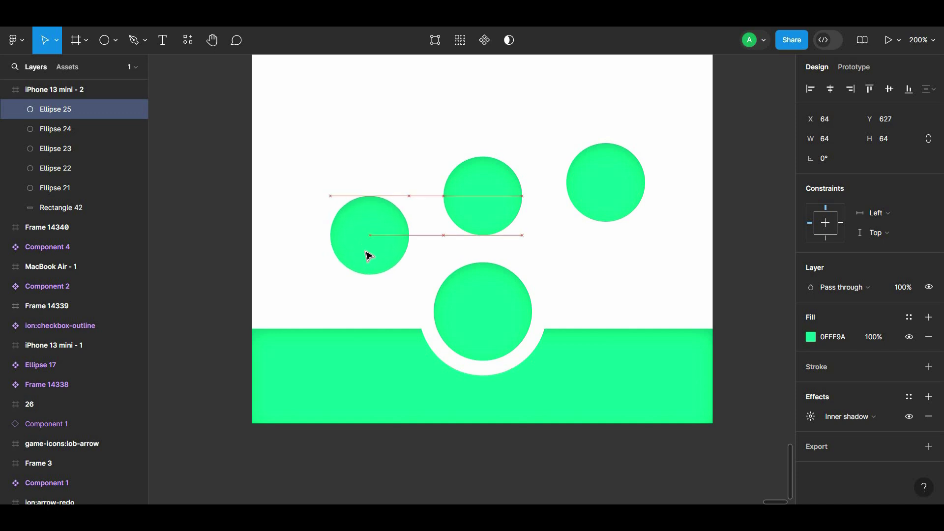
click(498, 297)
drag(390, 253, 385, 244)
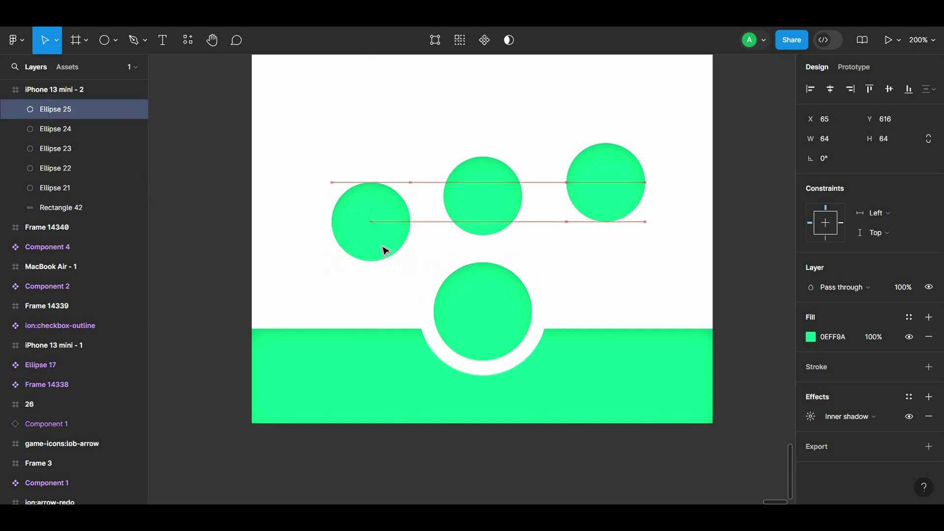
click(484, 192)
drag(484, 192, 486, 139)
drag(606, 199, 593, 240)
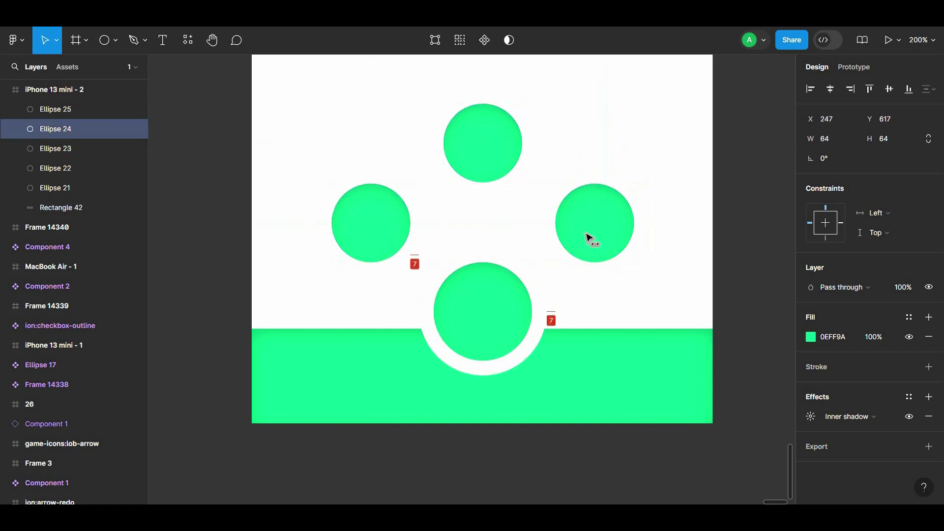
click(706, 247)
scroll(707, 247, down, 5)
scroll(689, 249, up, 3)
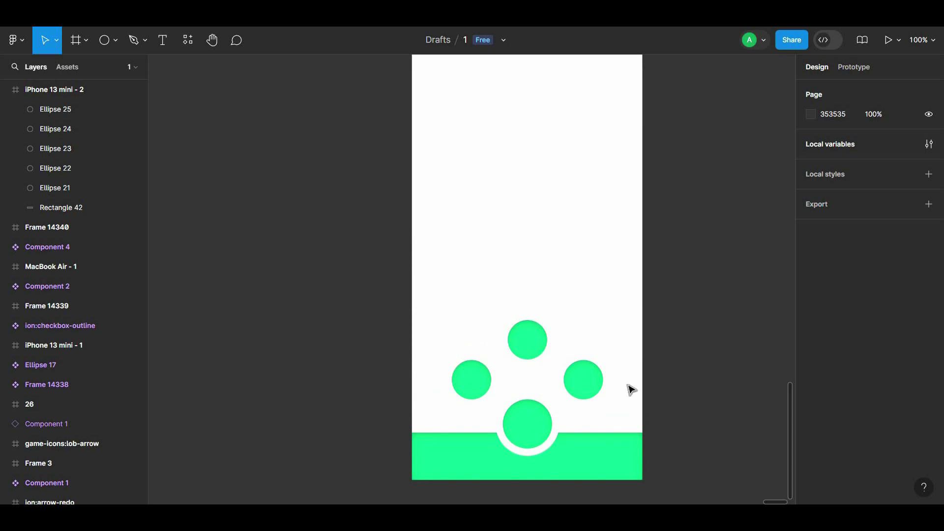
Launch the Iconify plugin from the plugins browser.
drag(612, 331, 591, 298)
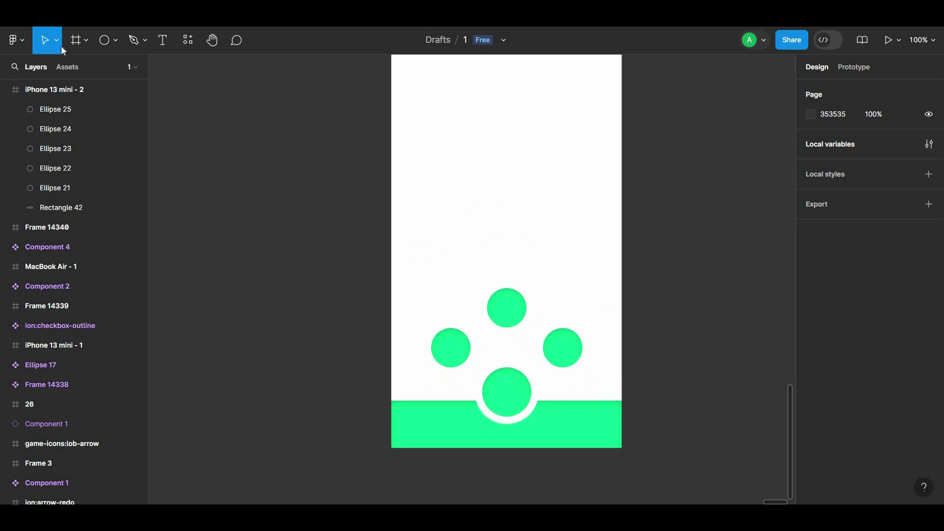
click(188, 40)
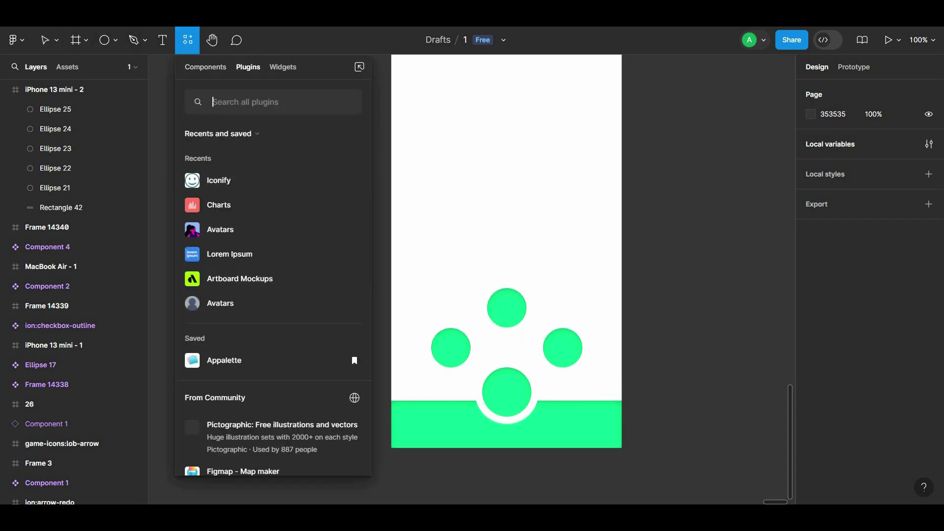
text(icon)
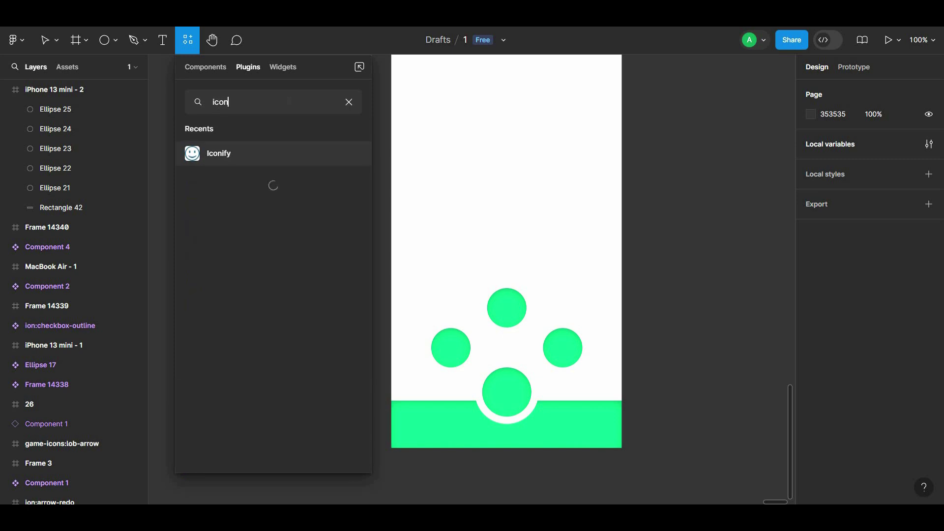
click(285, 151)
text(plus)
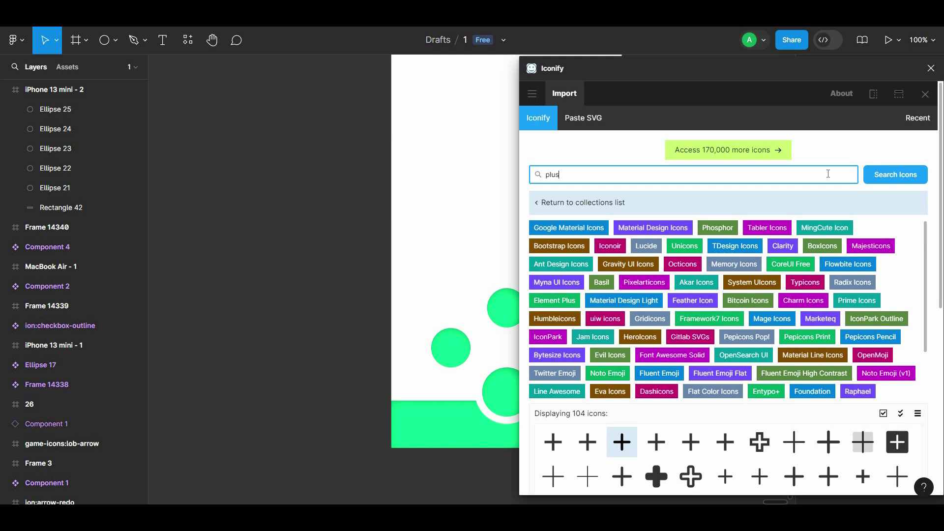
Select the iPhone 13 mini - 2 frame and import a round plus icon into it.
scroll(942, 221, down, 3)
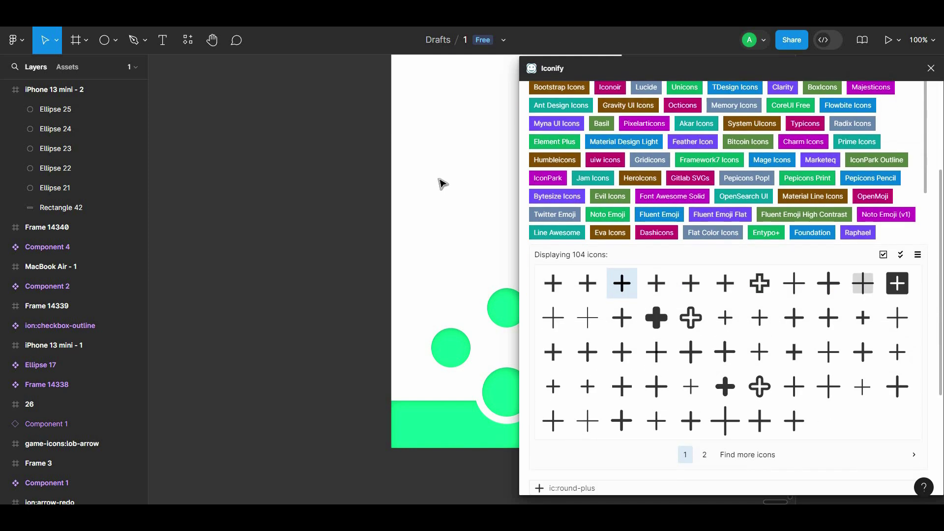
scroll(429, 145, right, 2)
scroll(341, 232, up, 3)
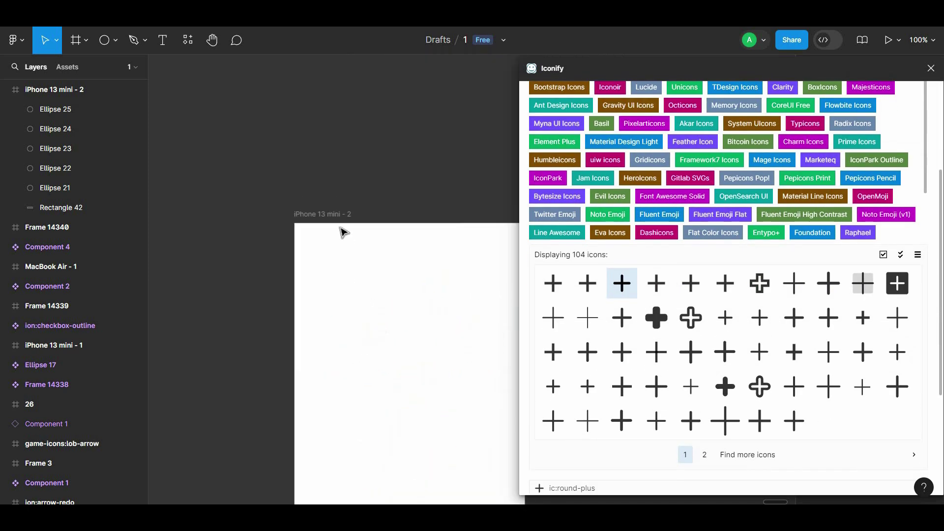
click(375, 326)
scroll(370, 224, down, 3)
scroll(371, 223, down, 3)
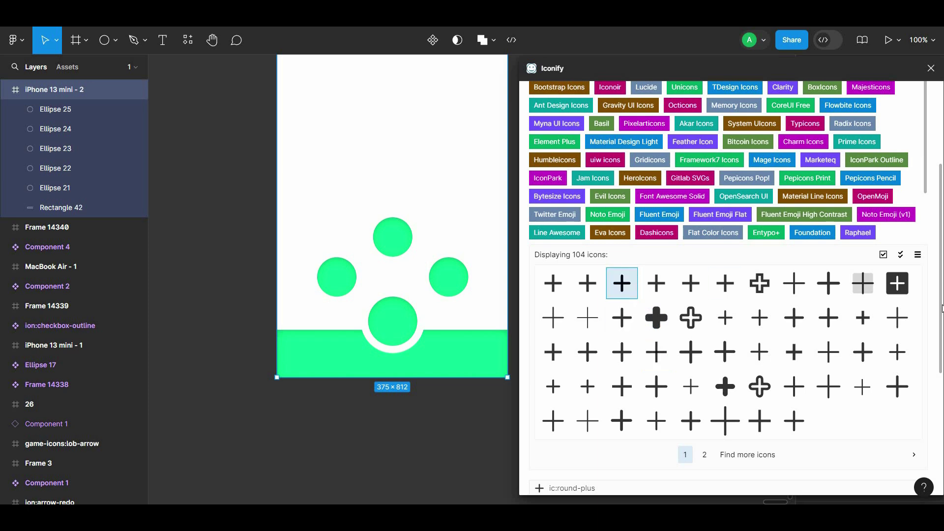
drag(942, 308, 785, 422)
click(749, 493)
scroll(719, 178, up, 10)
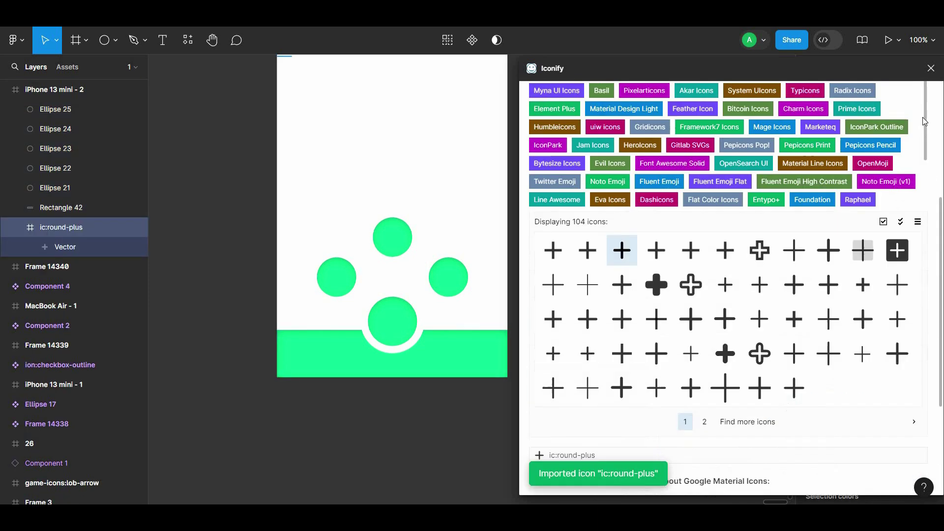
text(Home)
Search Iconify for Home and import the bx:home icon.
key(Return)
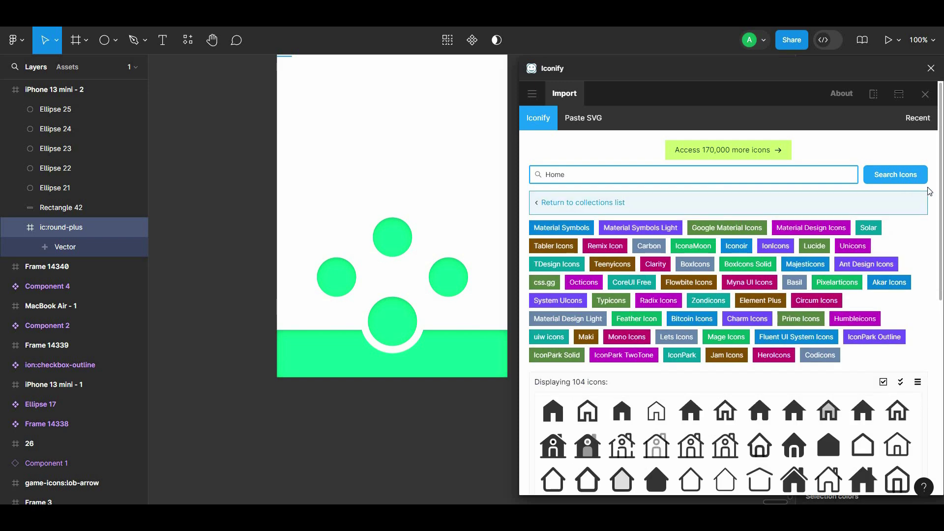
scroll(722, 180, down, 5)
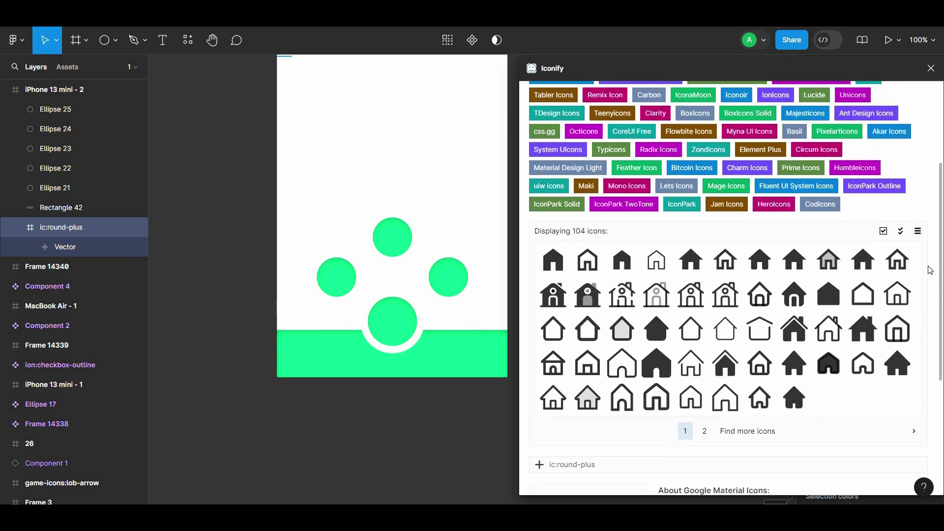
scroll(759, 295, down, 3)
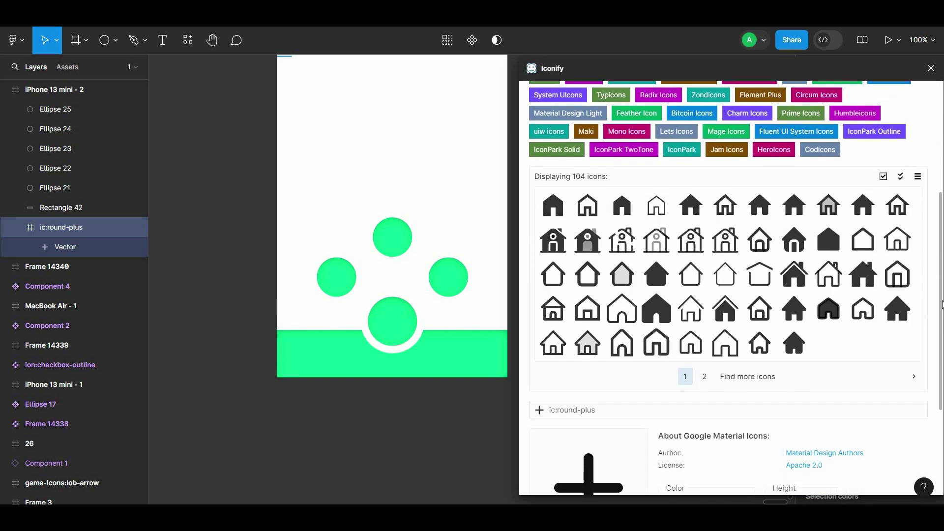
click(760, 205)
scroll(880, 423, down, 3)
click(741, 414)
scroll(762, 188, up, 10)
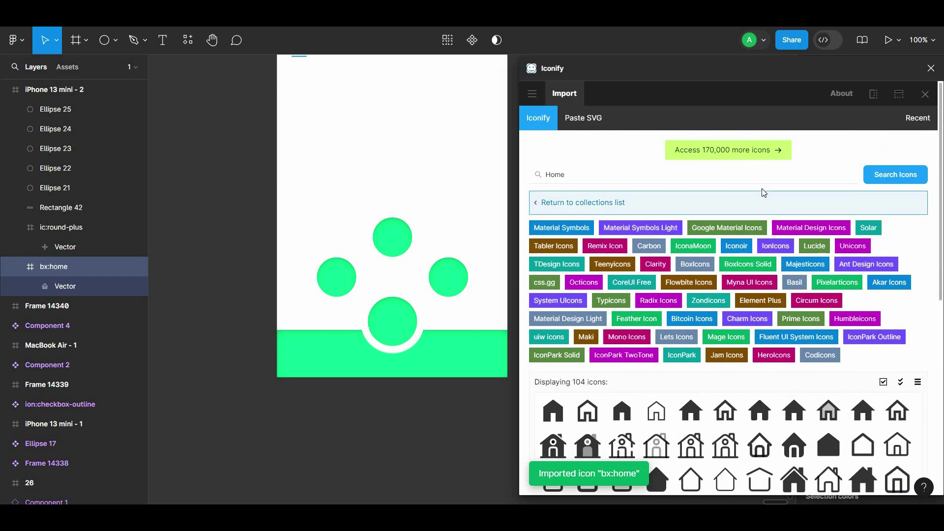
Search Iconify for Edit and import the tabler:edit pencil icon.
click(758, 176)
text(Edit)
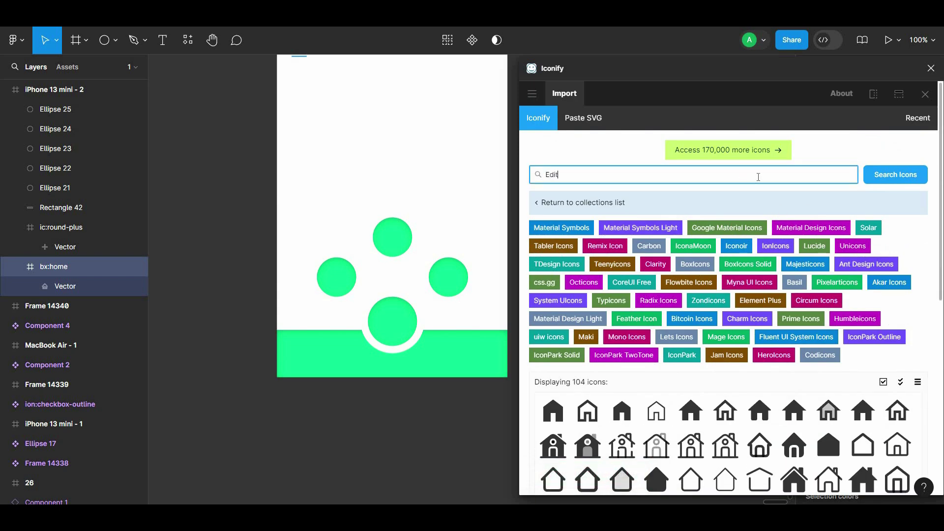
key(Return)
scroll(939, 285, down, 5)
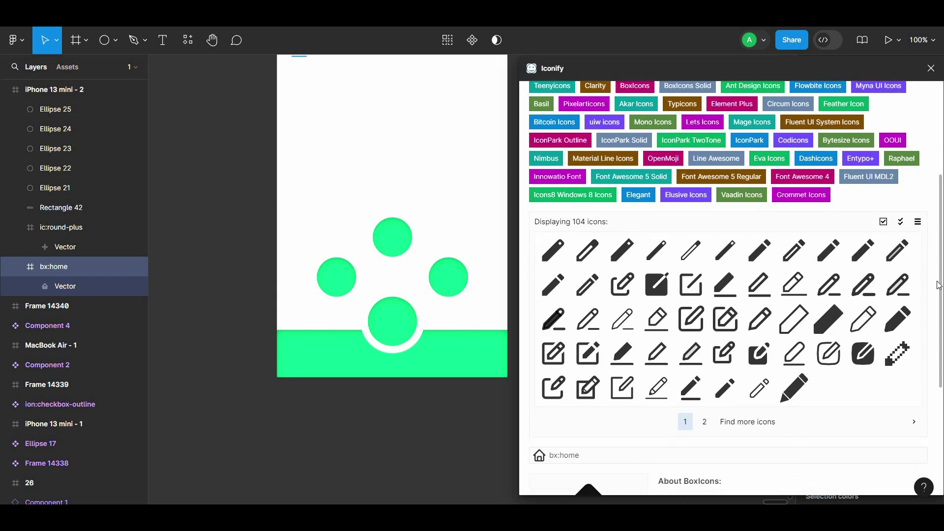
scroll(939, 285, down, 2)
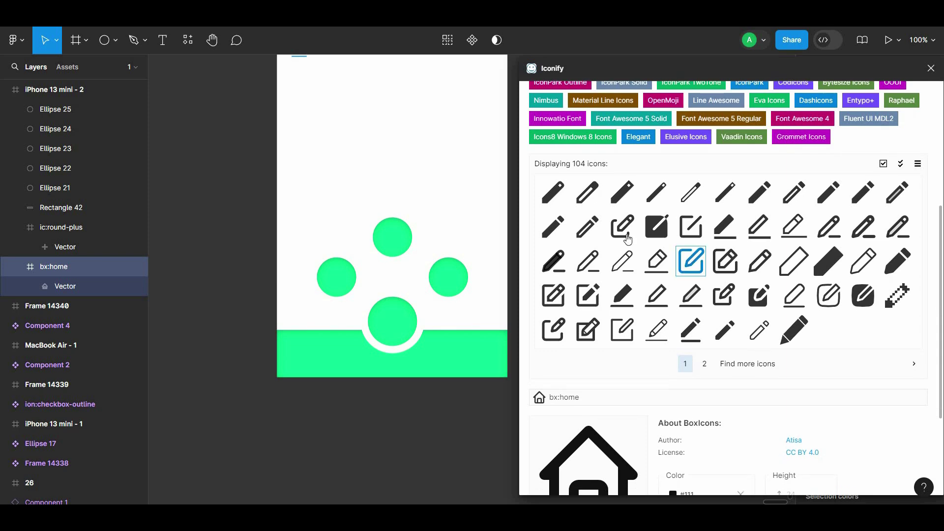
click(628, 240)
click(753, 487)
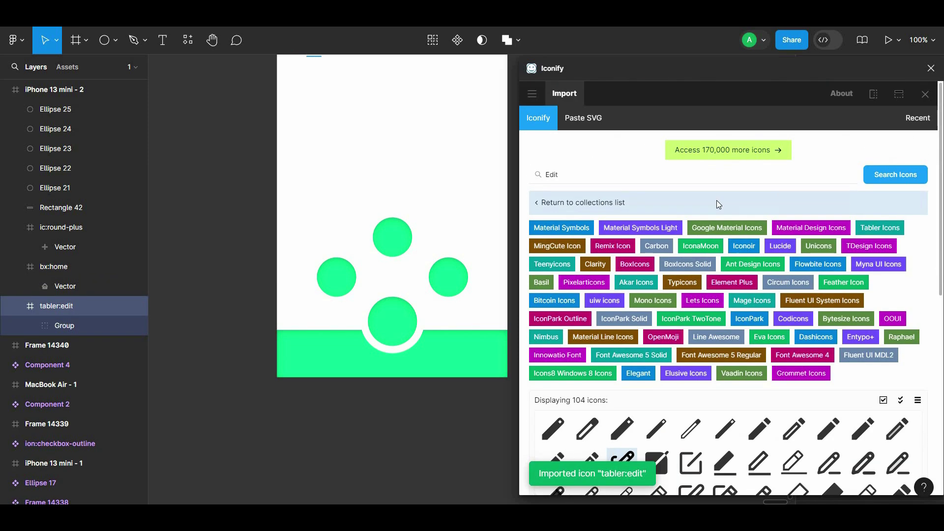
Search for photo icons, page to results page 5, and import material-symbols:photo-camera-back-outline.
text(hoto)
click(882, 179)
scroll(703, 417, down, 2)
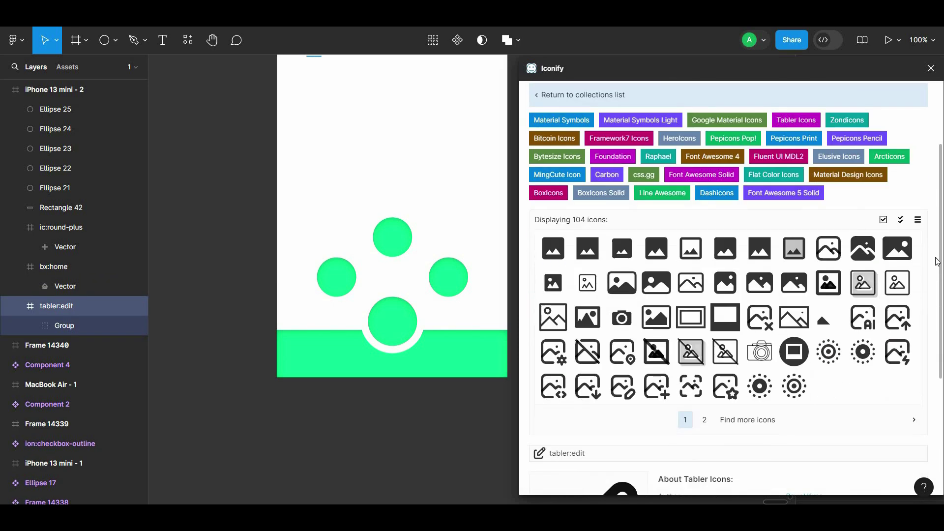
scroll(940, 280, down, 3)
click(667, 367)
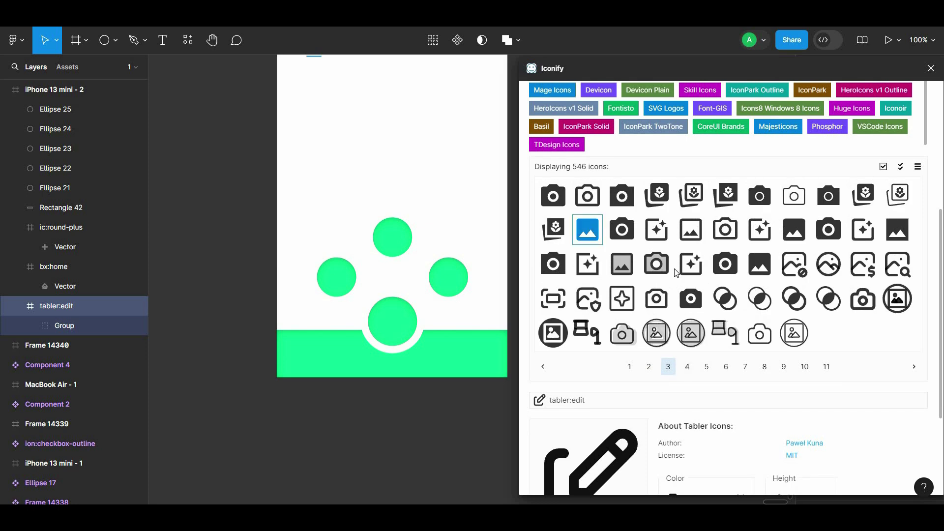
click(790, 198)
scroll(939, 283, down, 4)
scroll(939, 283, up, 1)
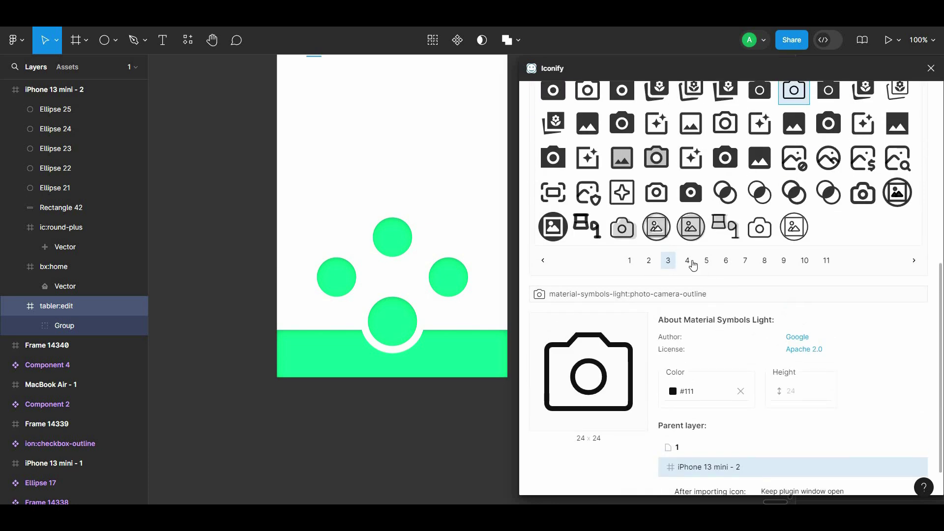
click(687, 259)
scroll(936, 276, up, 1)
scroll(936, 263, up, 1)
click(707, 344)
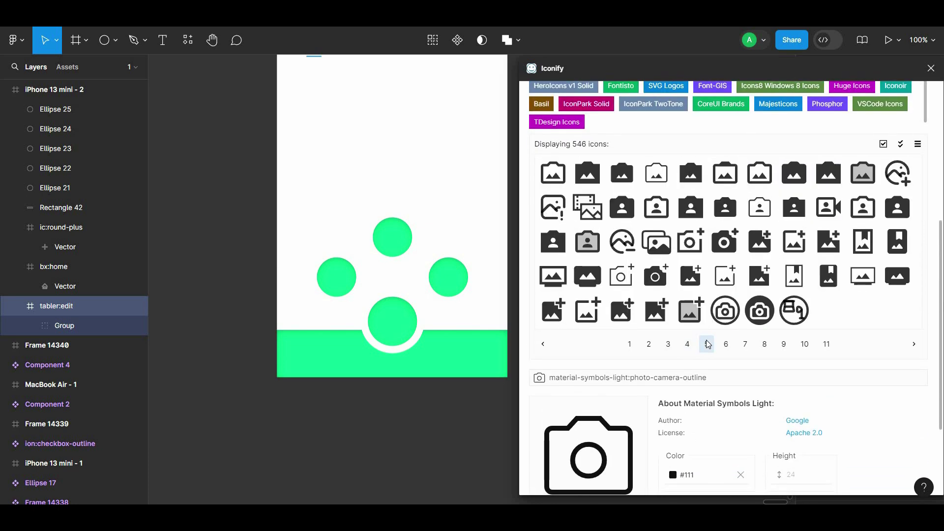
click(553, 173)
scroll(553, 177, down, 3)
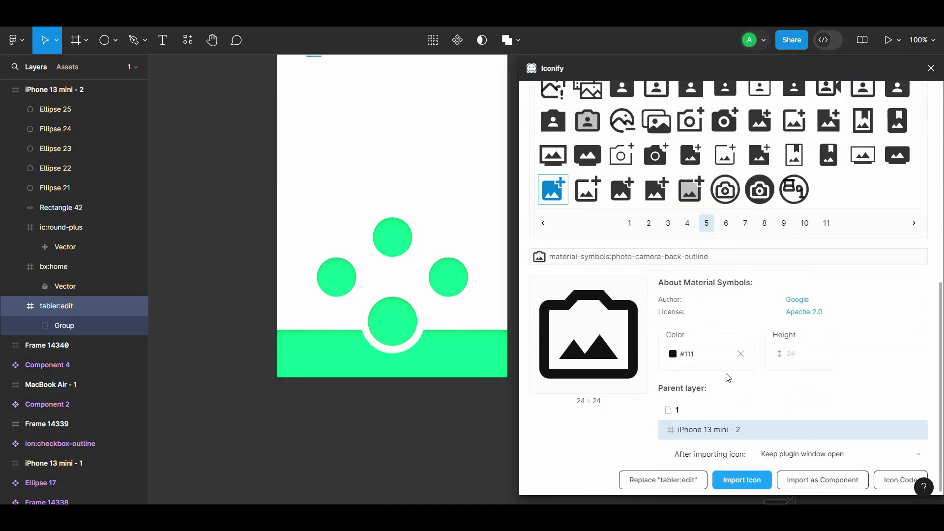
click(742, 476)
Move the imported icons into the phone frame and bring the plus icon in front of the big circle.
drag(622, 265, 676, 483)
drag(344, 105, 382, 200)
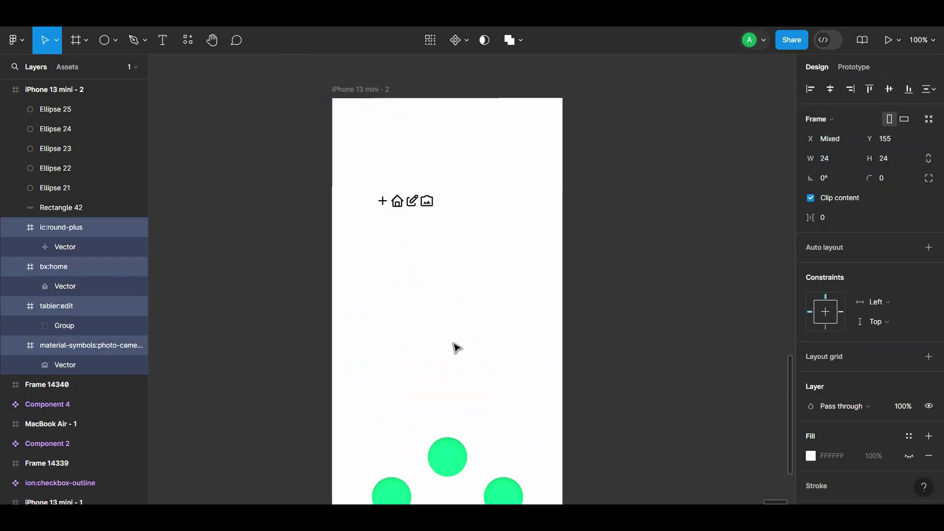
mouse_move(454, 347)
mouse_down()
mouse_move(427, 164)
mouse_move(437, 355)
mouse_move(412, 168)
mouse_up()
right_click(432, 162)
mouse_move(474, 178)
mouse_down()
mouse_move(400, 155)
mouse_move(432, 361)
mouse_up()
click(467, 187)
Resize the plus icon to 48×48 and centre it on the big circle.
click(413, 173)
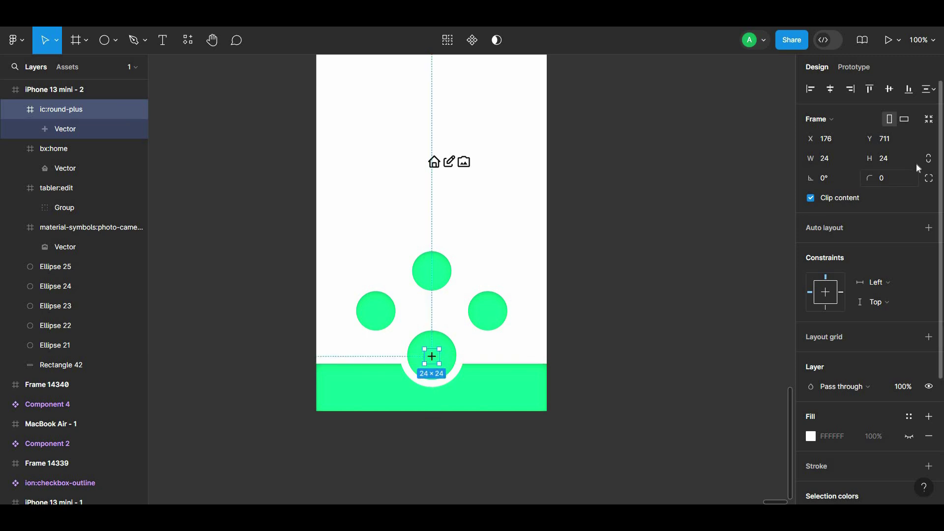
key(BackSpace)
text(8)
click(651, 111)
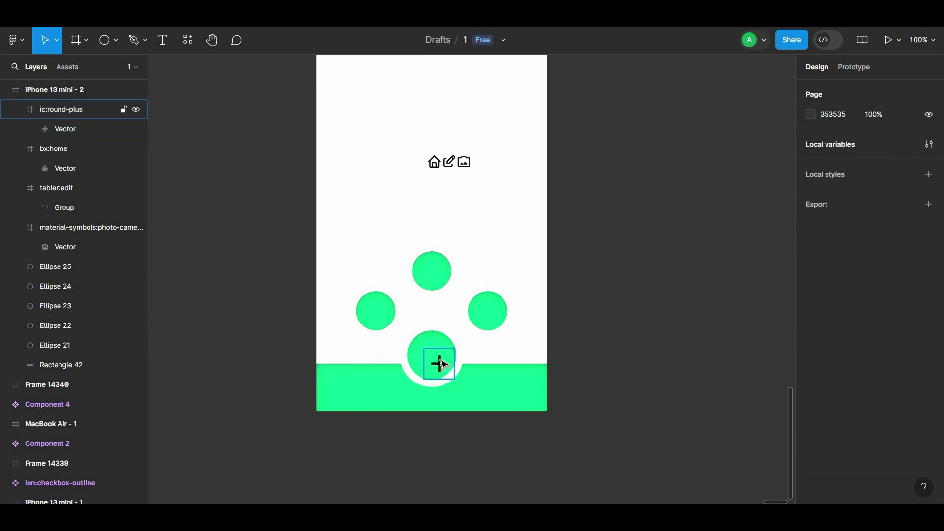
drag(438, 362, 440, 361)
shift+click(448, 356)
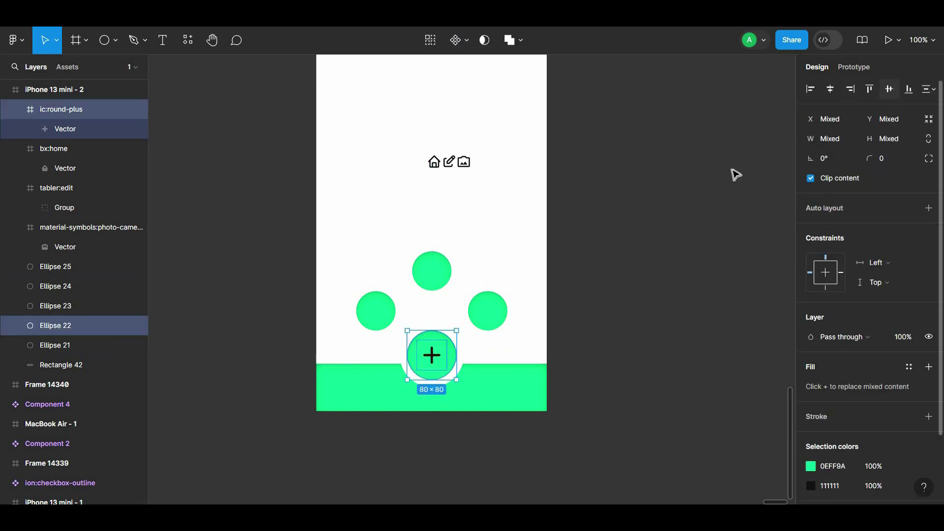
Place the home, edit and image icons in their circles and make all four icons white.
drag(433, 162, 432, 270)
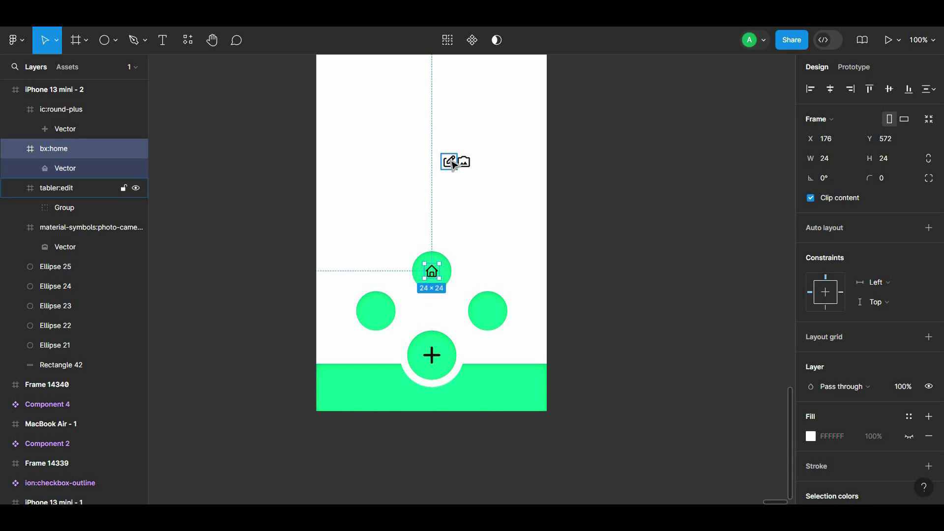
mouse_move(451, 163)
mouse_down()
mouse_move(376, 311)
mouse_move(492, 313)
mouse_up()
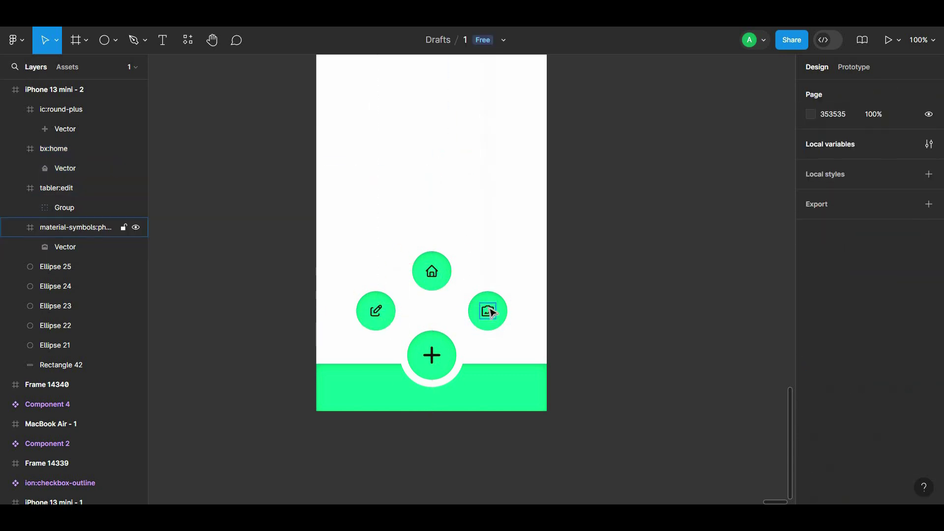
click(492, 312)
shift+click(431, 271)
shift+click(377, 313)
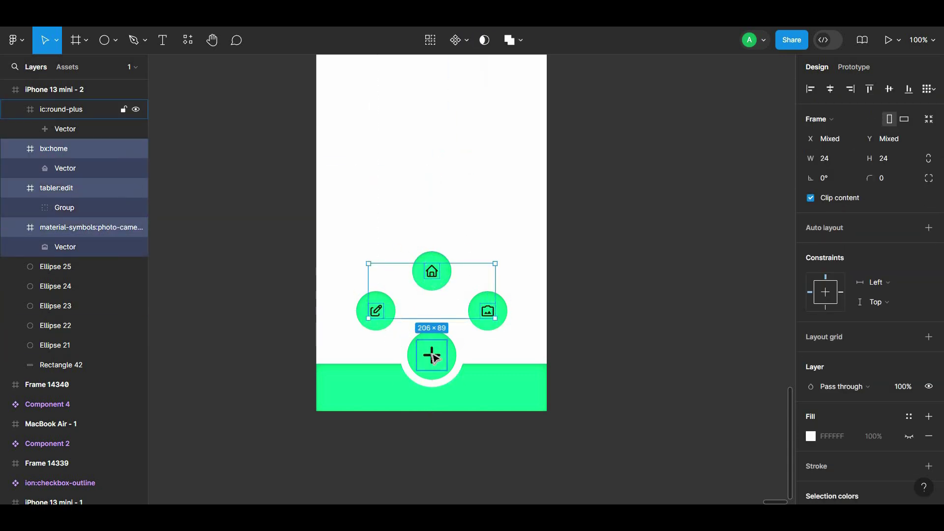
shift+click(434, 358)
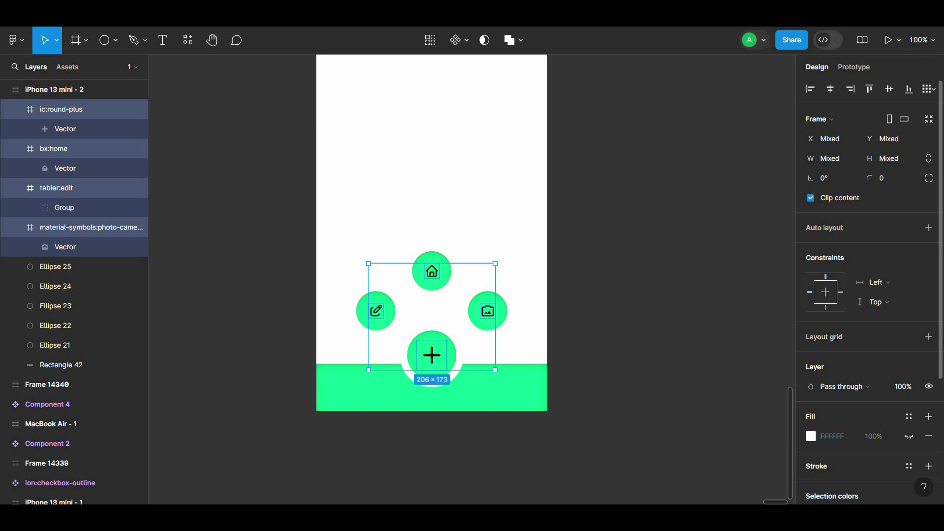
scroll(865, 344, down, 3)
click(590, 123)
Recolour the green bottom bar and circles to 1CD487.
drag(556, 388, 379, 268)
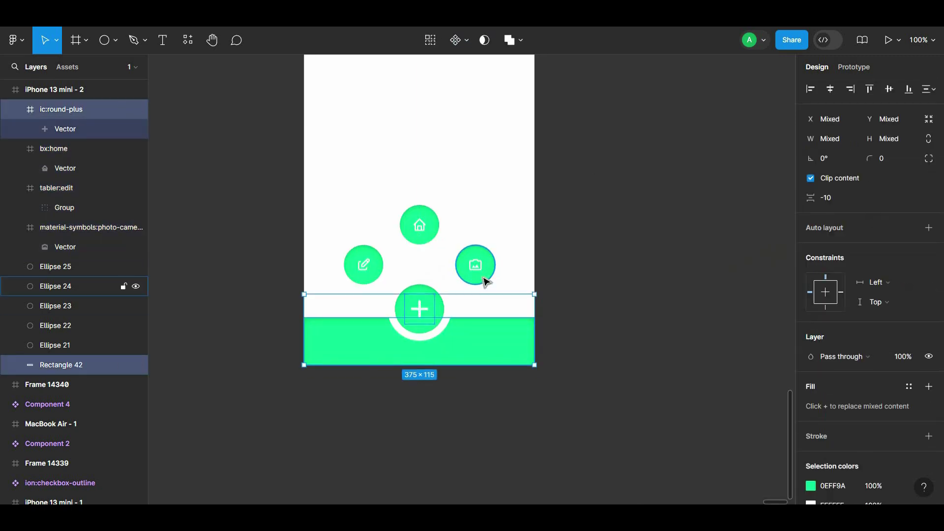
shift+click(379, 268)
click(810, 466)
drag(789, 193, 776, 214)
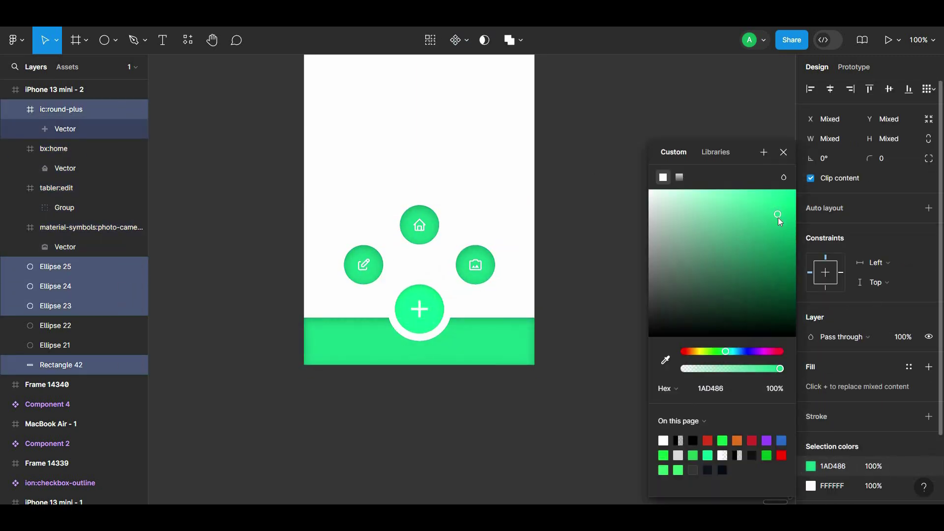
click(444, 307)
key(Escape)
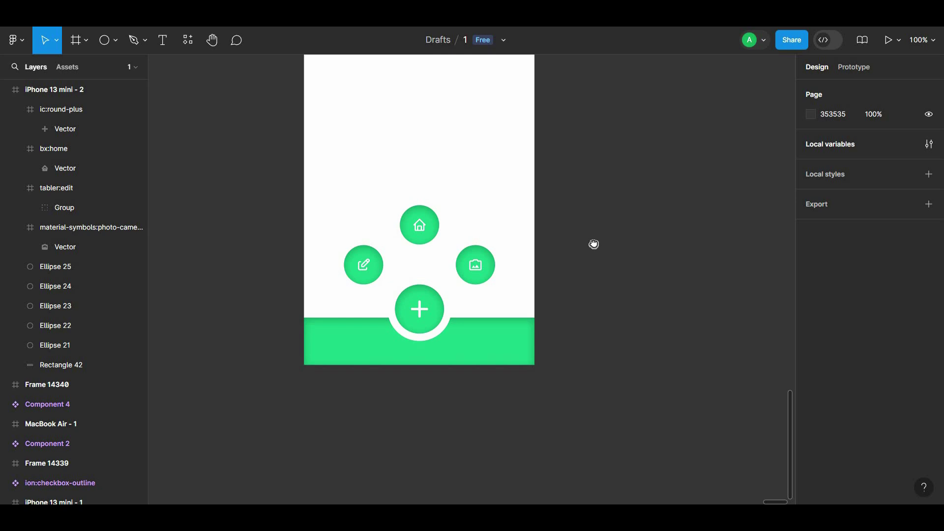
drag(593, 244, 631, 341)
Wrap the plus icon and its big circle in their own frame.
scroll(632, 320, down, 2)
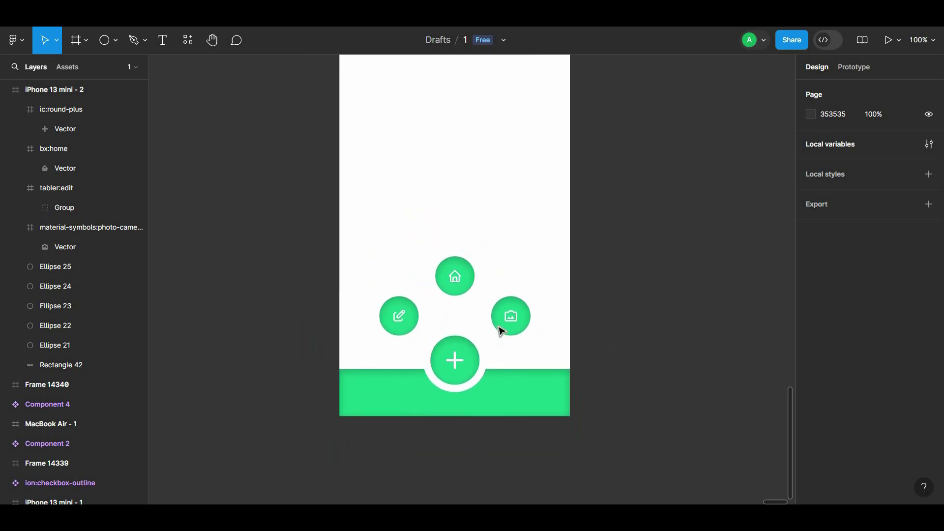
click(464, 358)
scroll(467, 352, up, 5)
scroll(500, 224, down, 1)
scroll(501, 224, down, 1)
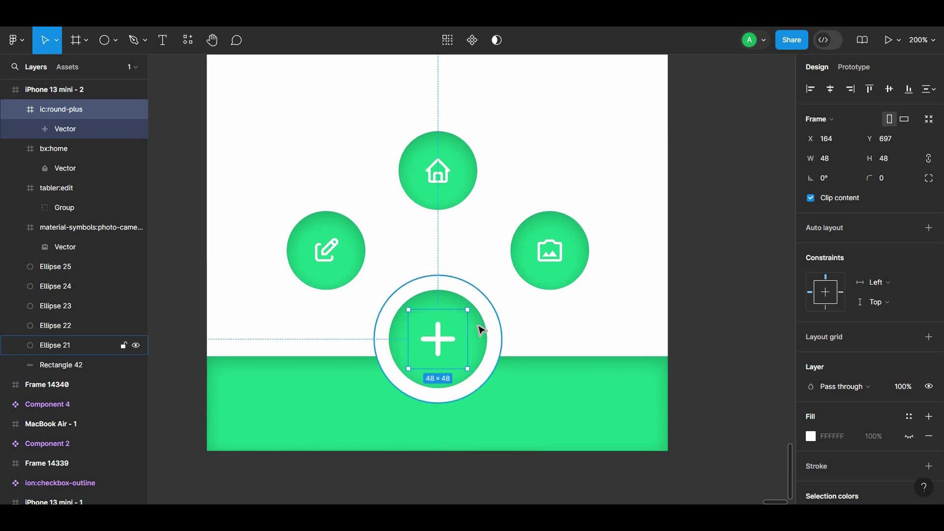
shift+click(480, 330)
right_click(457, 335)
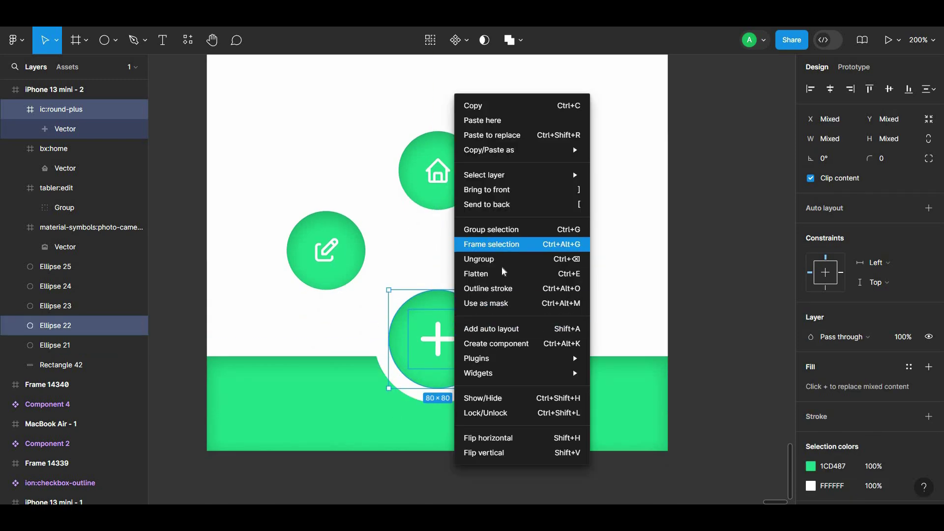
click(494, 244)
Wrap the image button and the home button each in their own frame.
click(545, 251)
right_click(548, 257)
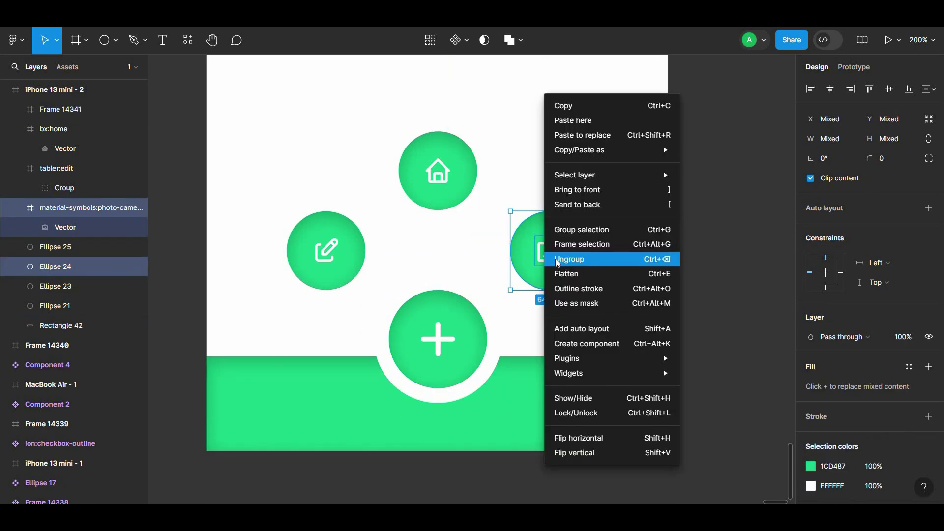
click(558, 245)
click(435, 171)
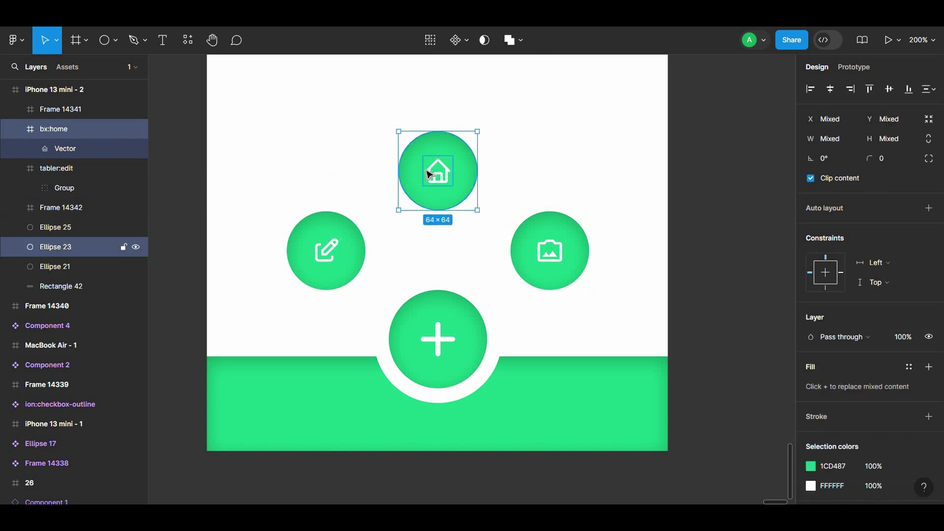
right_click(421, 173)
click(477, 245)
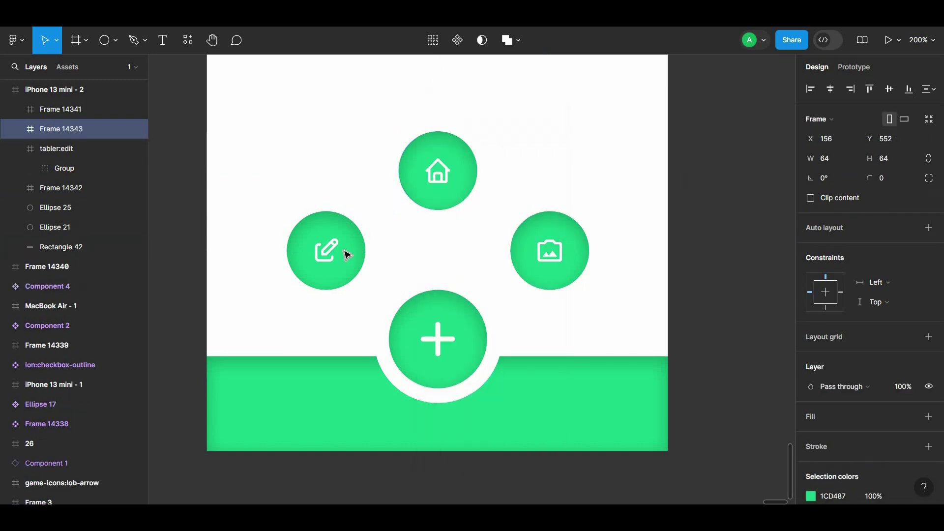
Wrap the edit icon and its circle in their own frame.
click(326, 249)
shift+click(297, 253)
right_click(335, 250)
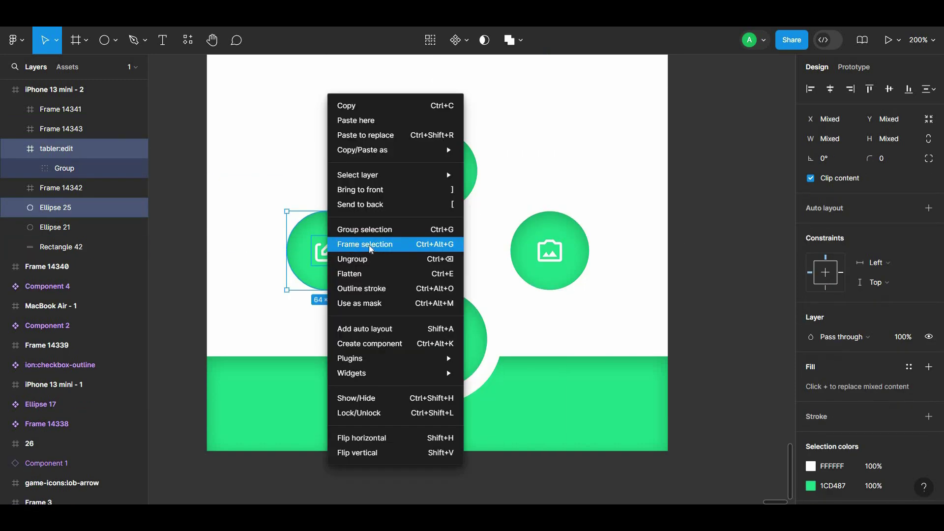
click(365, 244)
Put the edit, plus, image and home button frames together inside one frame.
click(234, 202)
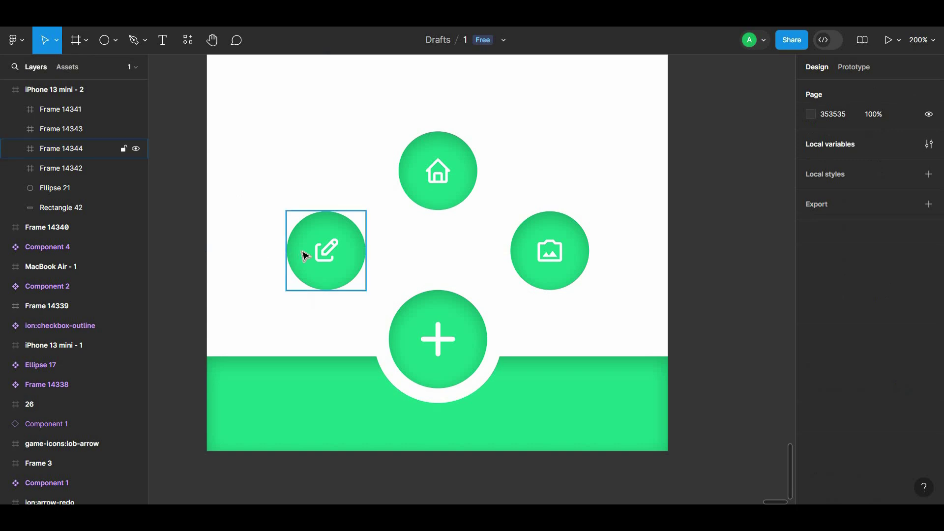
click(305, 253)
shift+click(417, 334)
shift+click(537, 260)
shift+click(428, 167)
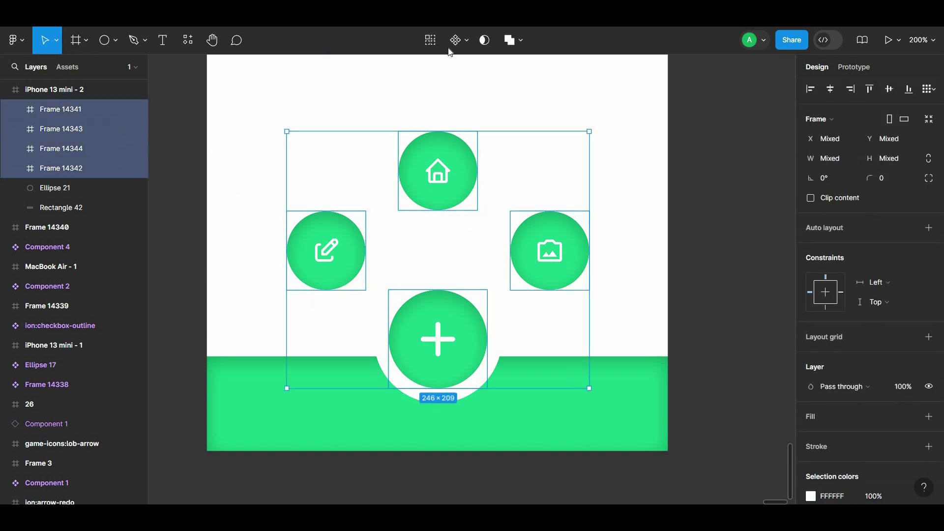
right_click(466, 194)
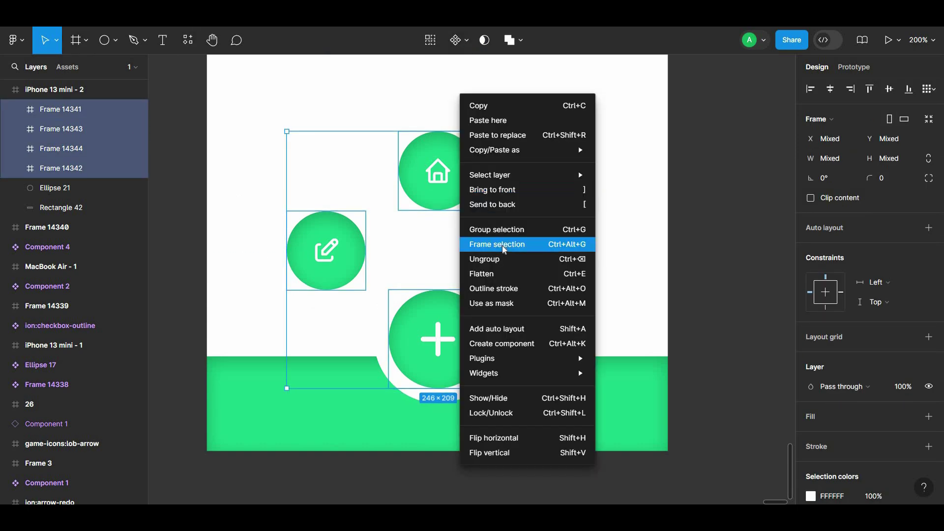
click(509, 249)
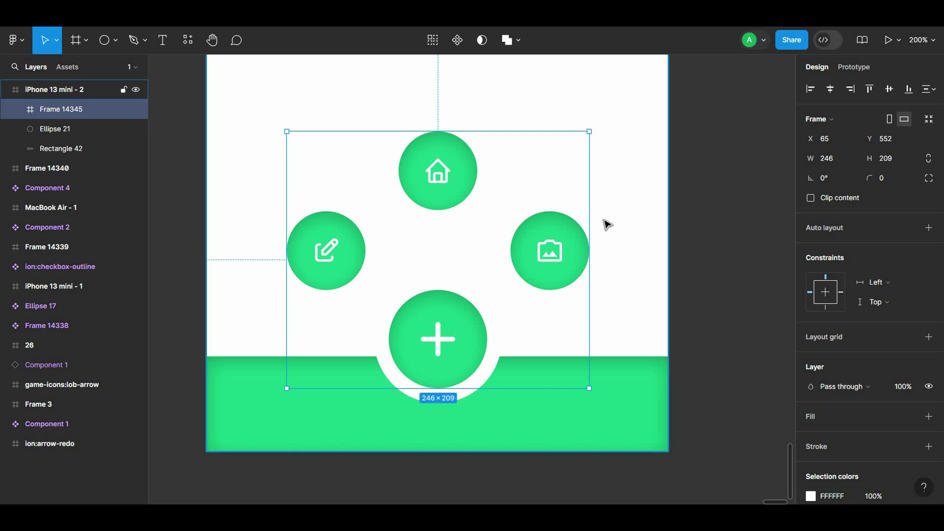
Turn Frame 14345 into a component with a second variant and move it beside the phone.
key(shift+0)
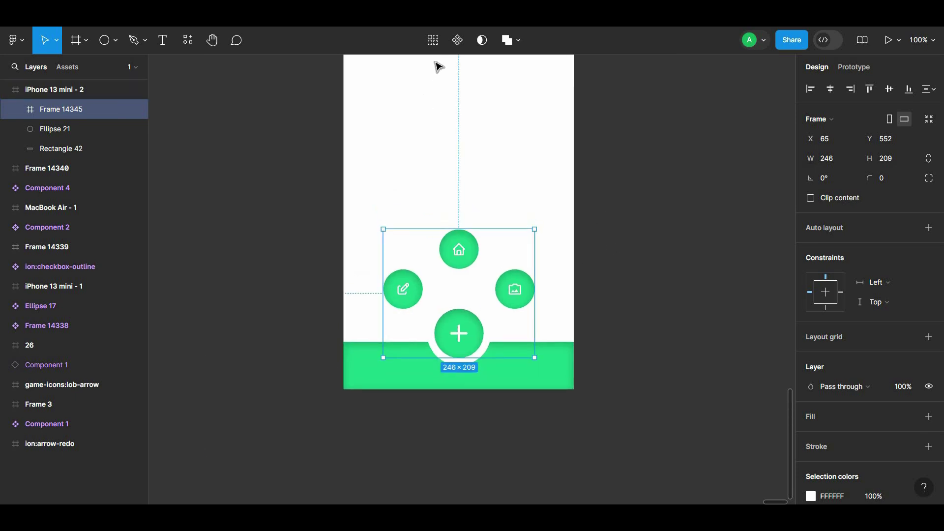
click(457, 40)
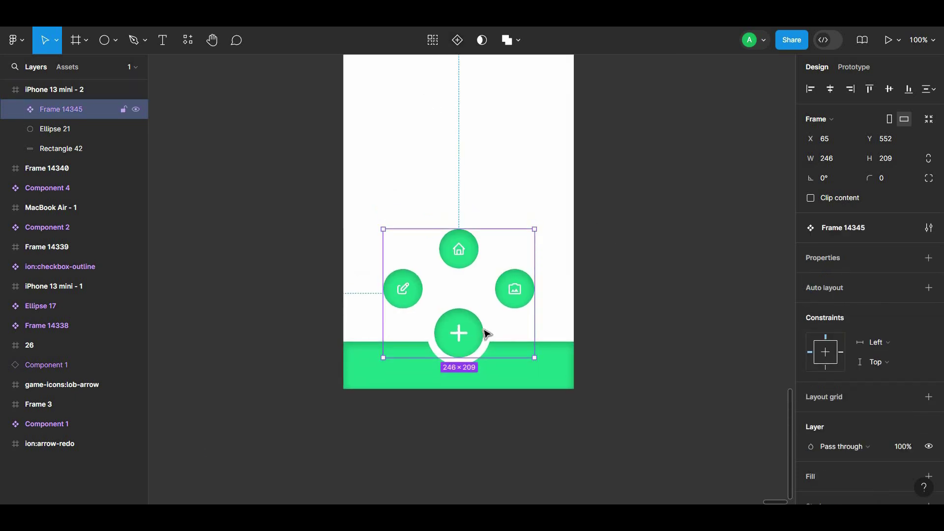
click(457, 40)
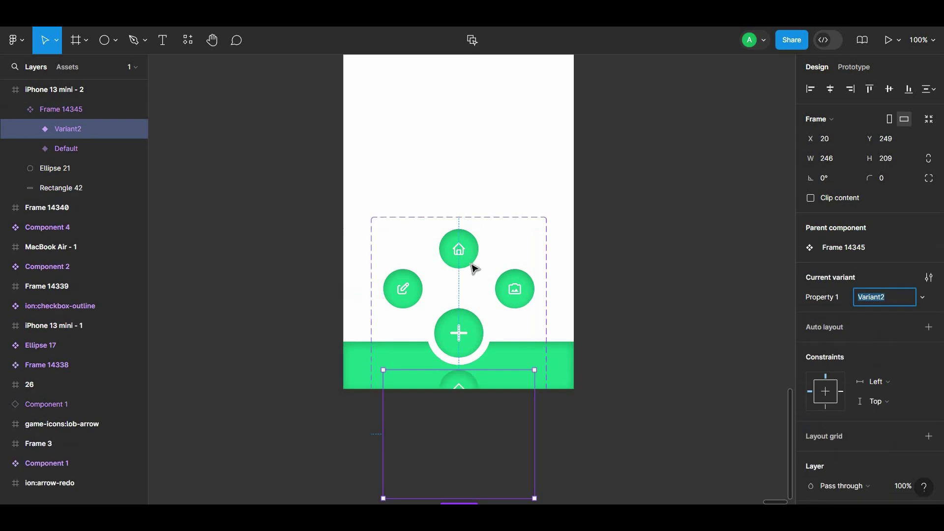
key(ctrl+z)
key(ctrl+z)
key(ctrl+z)
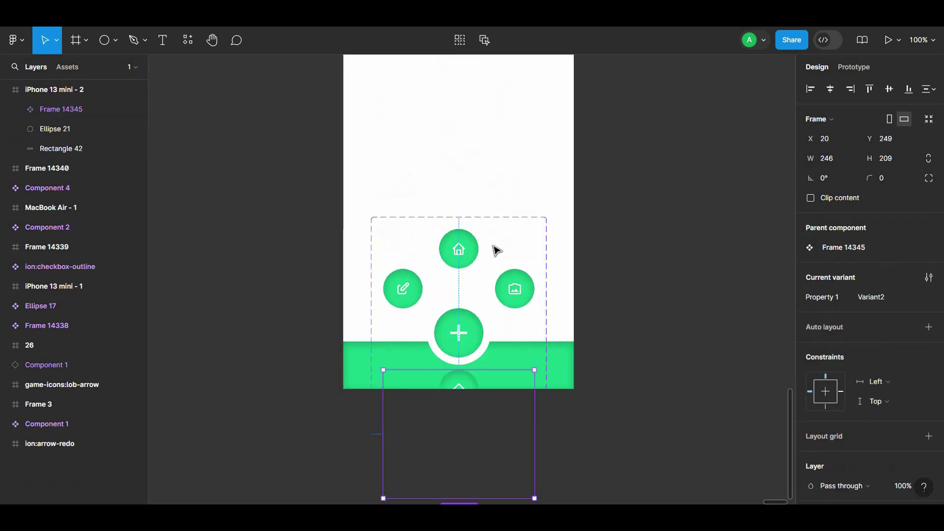
drag(519, 244, 720, 140)
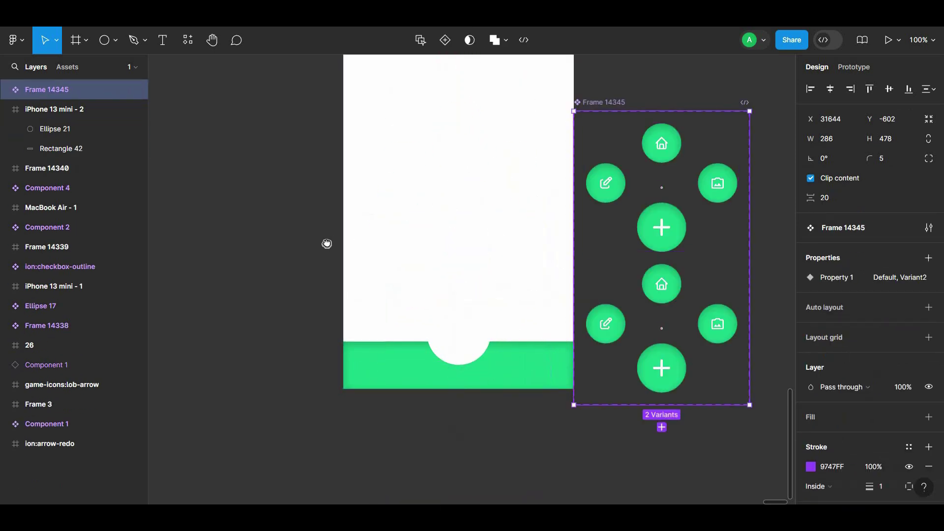
click(650, 219)
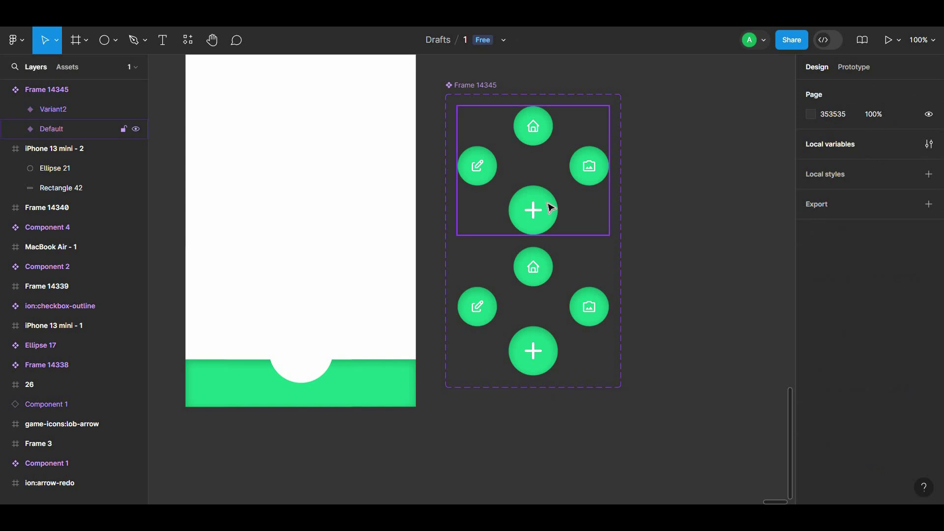
Nudge the Default variant's image circle down and left behind the plus button.
click(551, 207)
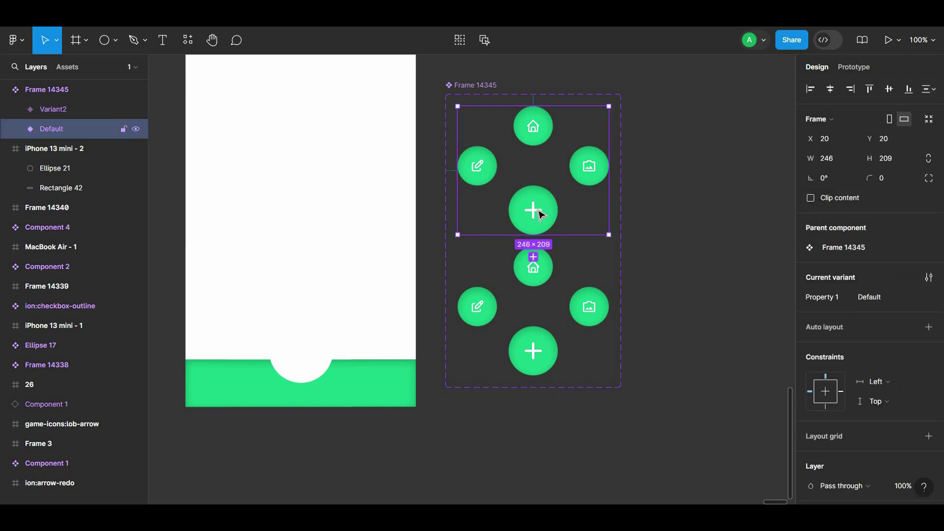
click(583, 175)
shift+click(538, 137)
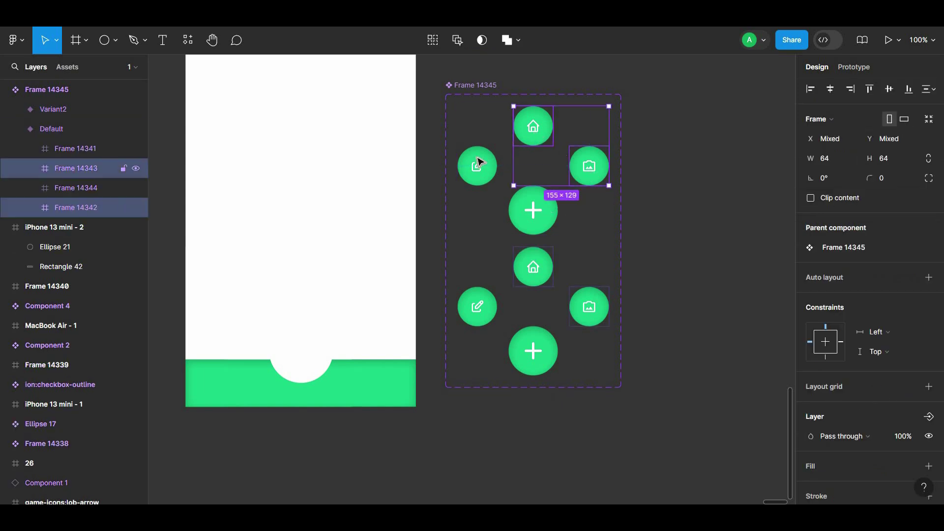
shift+click(476, 158)
click(589, 166)
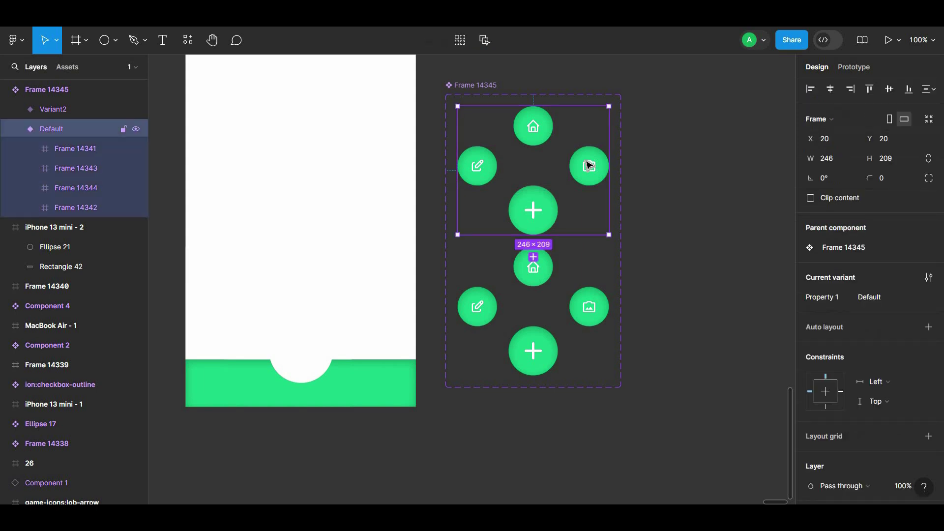
click(589, 165)
key(shift+Down)
key(shift+Down)
key(shift+Down)
key(shift+Down)
key(shift+Down)
key(shift+Down)
key(shift+Left)
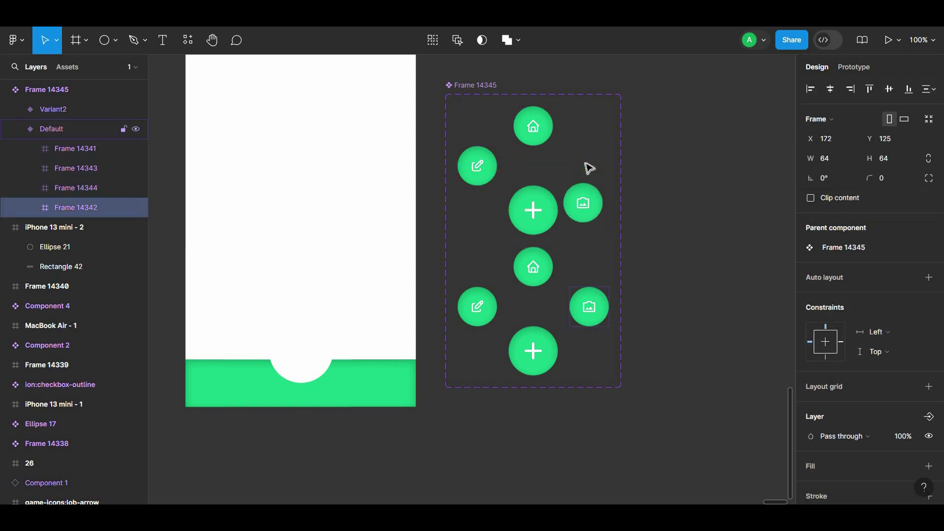
key(shift+Left)
key(shift+Left)
key(shift+Left)
key(shift+Left)
key(shift+Left)
key(shift+Left)
key(shift+Left)
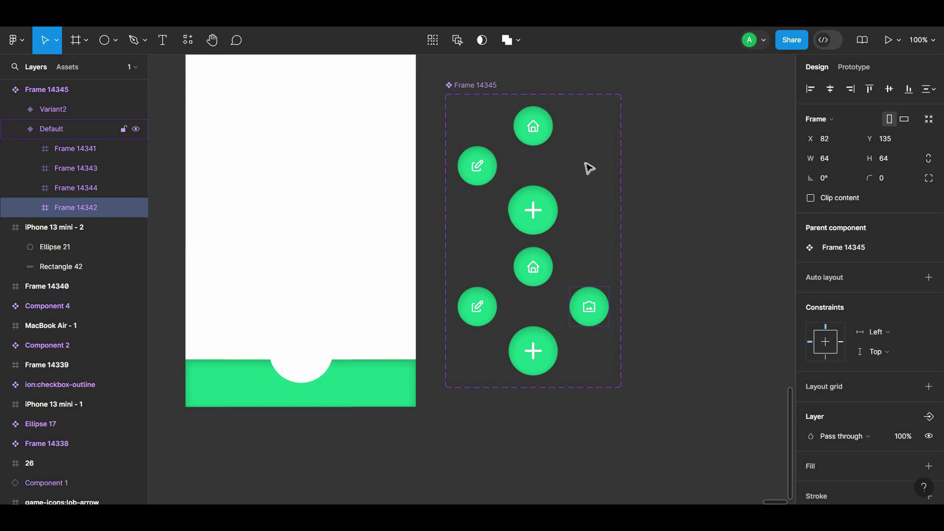
Tuck the Default variant's home and edit circles behind the plus button.
drag(545, 115, 548, 151)
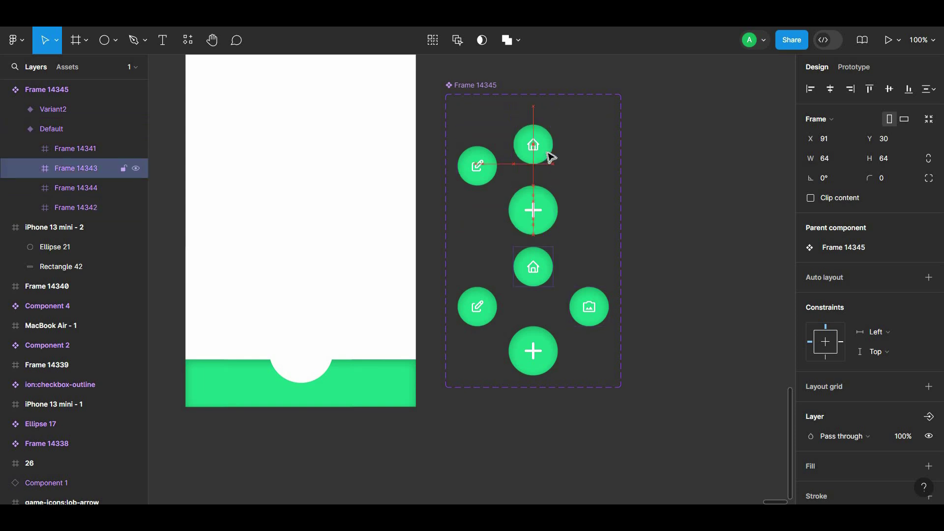
key(shift+Down)
key(shift+Down)
key(shift+Down)
key(shift+Down)
key(shift+Down)
key(shift+Down)
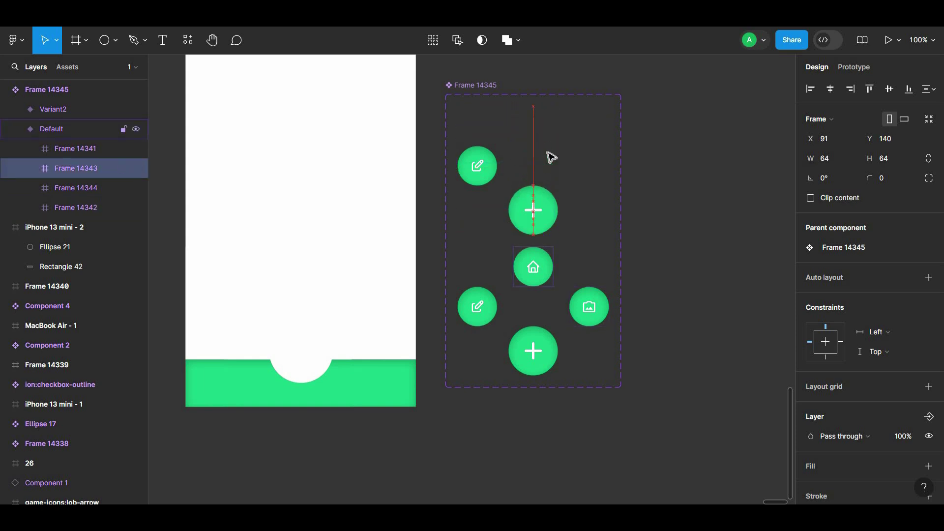
click(459, 164)
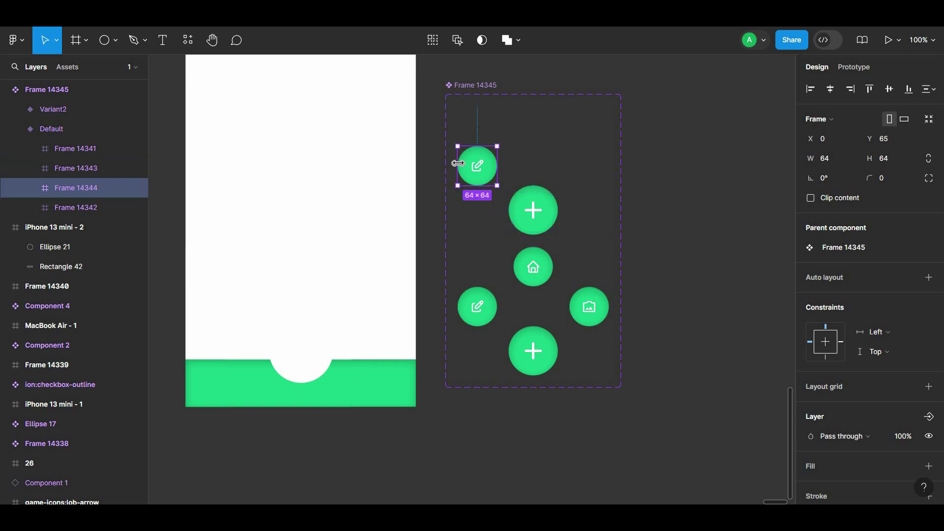
key(shift+Down)
key(shift+Down)
key(shift+Down)
key(shift+Down)
key(shift+Down)
key(shift+Down)
key(shift+Down)
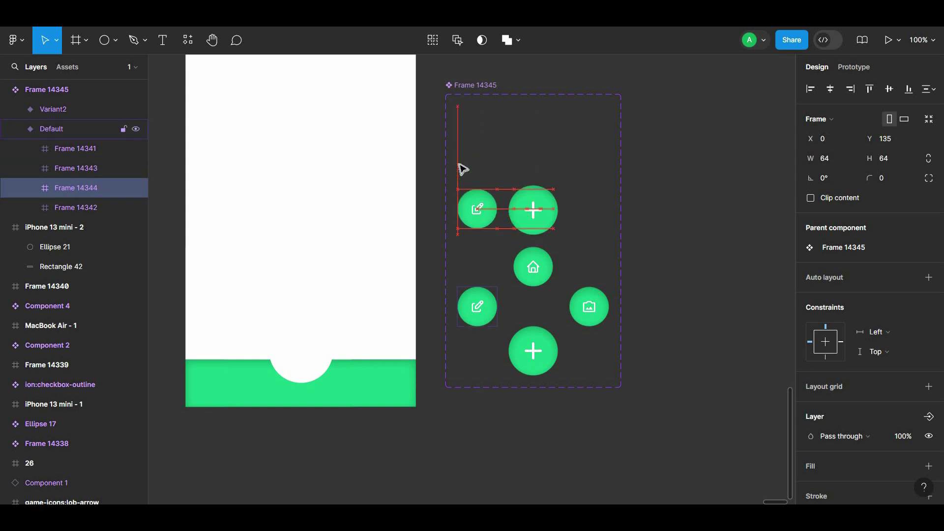
key(shift+Right)
key(shift+Right)
key(shift+Right)
key(shift+Right)
key(shift+Right)
key(shift+Right)
key(shift+Right)
key(shift+Right)
key(shift+Right)
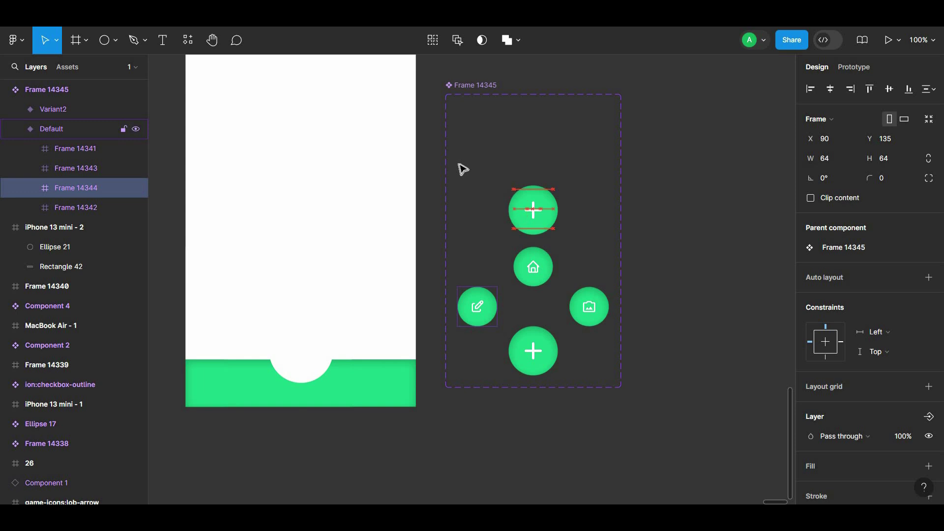
click(669, 172)
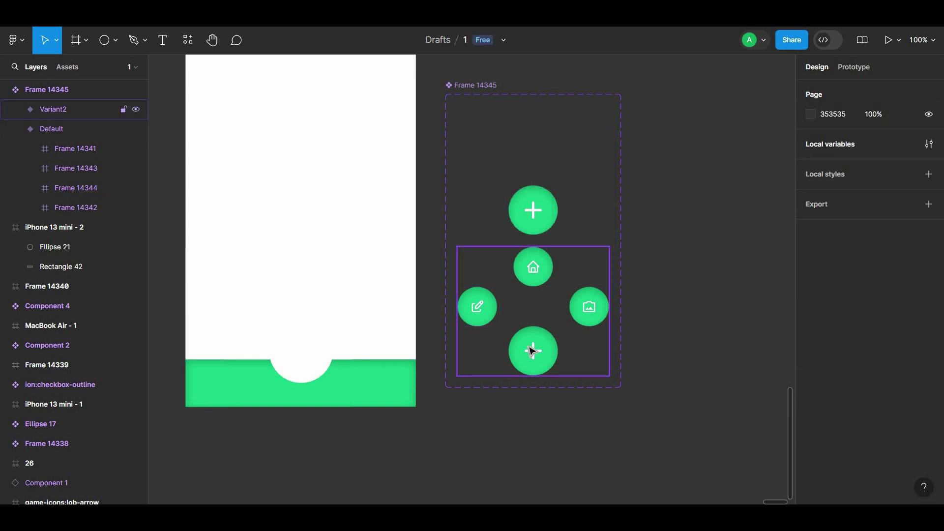
Rotate Variant2's plus icon -45° so it becomes an ×.
drag(565, 279, 557, 232)
double_click(526, 307)
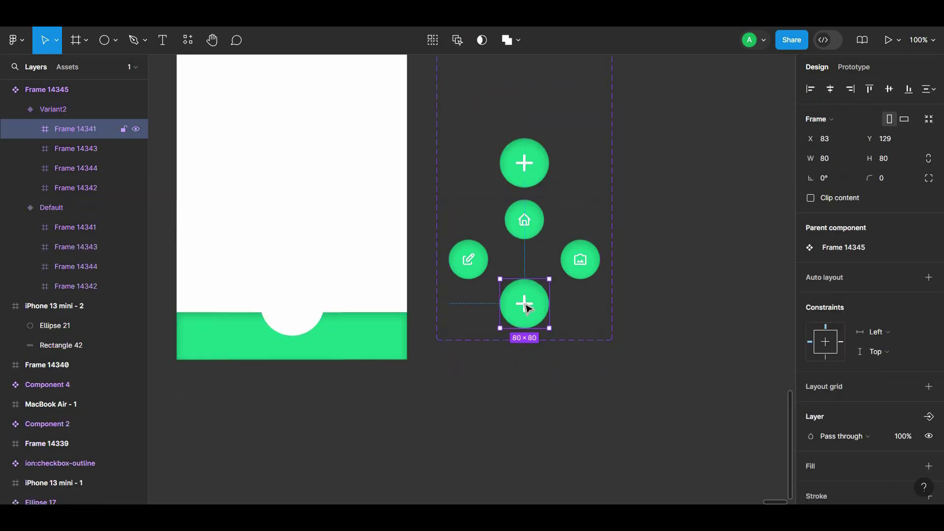
double_click(526, 308)
drag(543, 290, 543, 302)
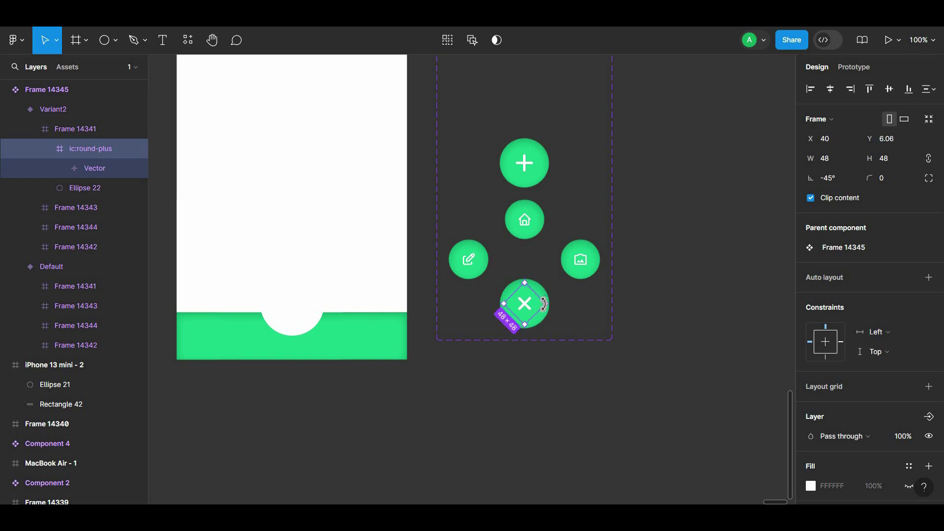
click(637, 266)
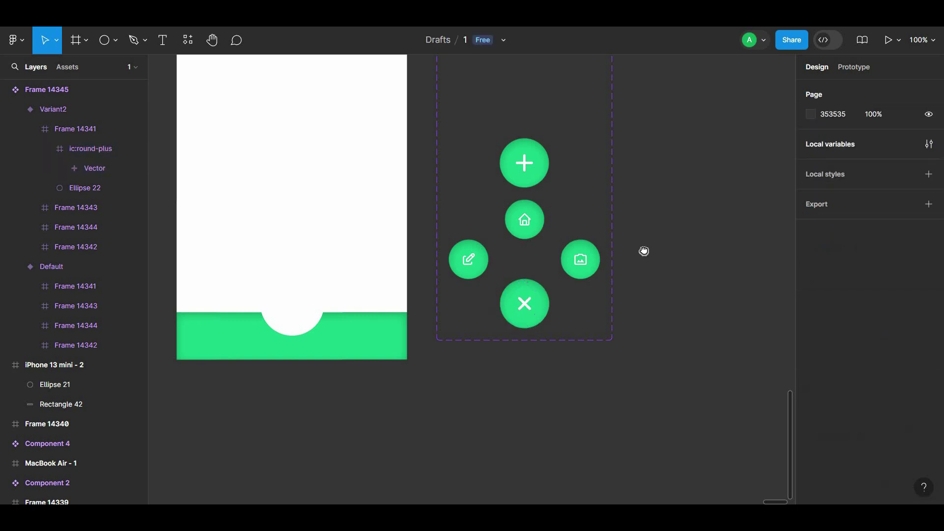
mouse_move(643, 251)
mouse_down()
mouse_move(653, 296)
mouse_move(676, 320)
mouse_up()
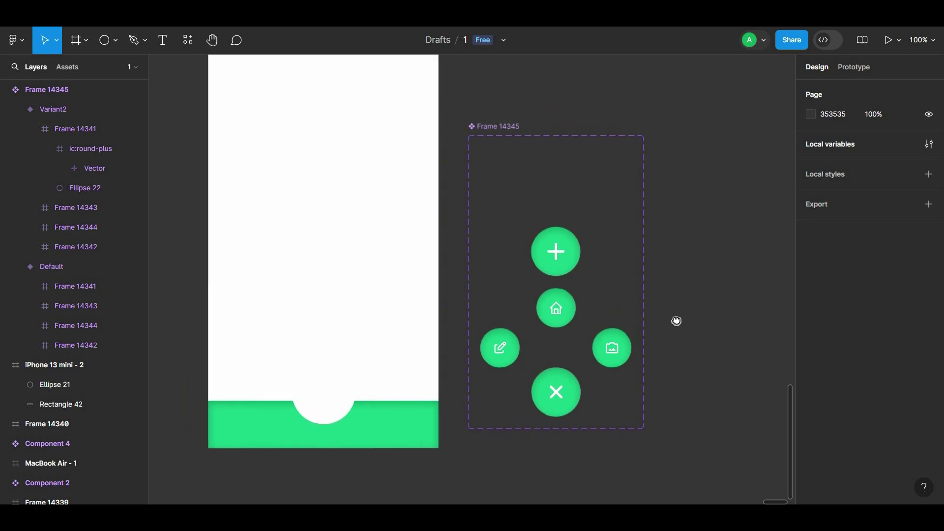
Change the Default variant's plus button fill from green 1CD487 to black.
click(574, 243)
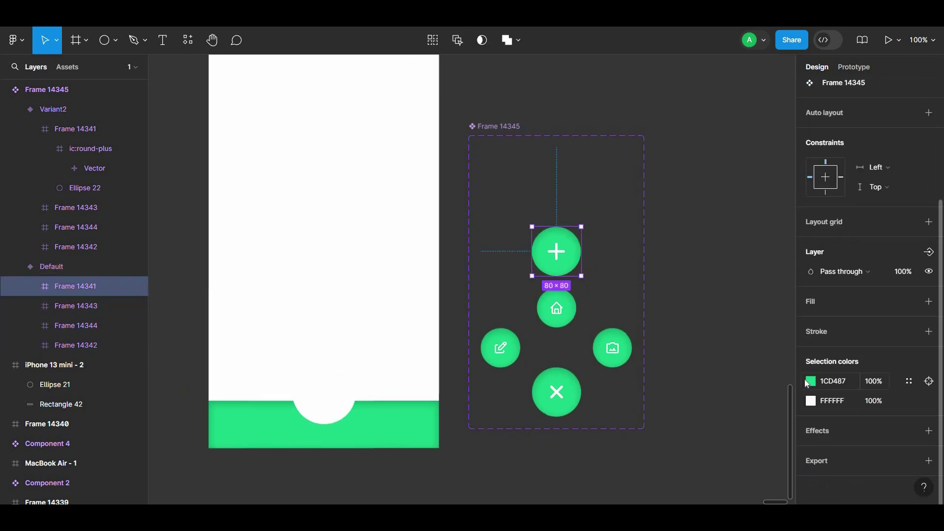
click(810, 381)
click(704, 295)
drag(629, 364, 628, 364)
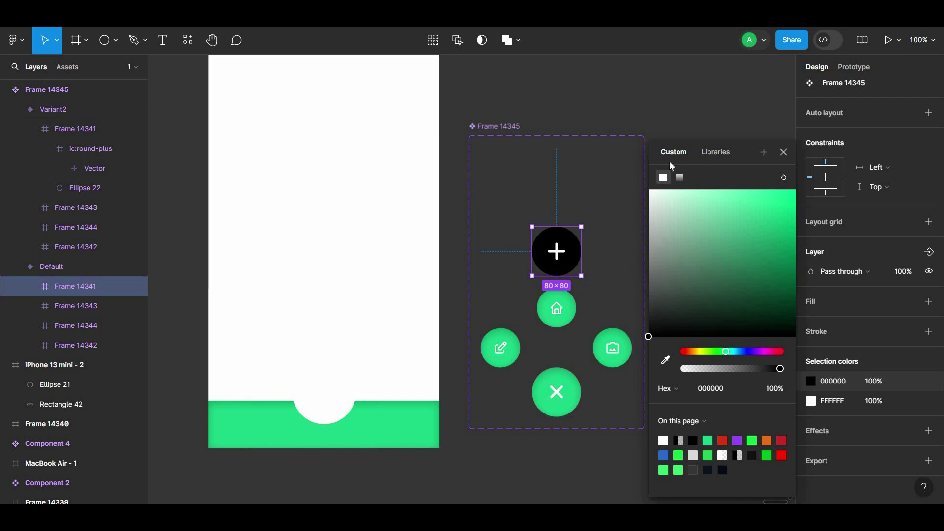
mouse_move(669, 321)
mouse_down()
mouse_move(648, 323)
mouse_move(654, 336)
mouse_up()
click(656, 184)
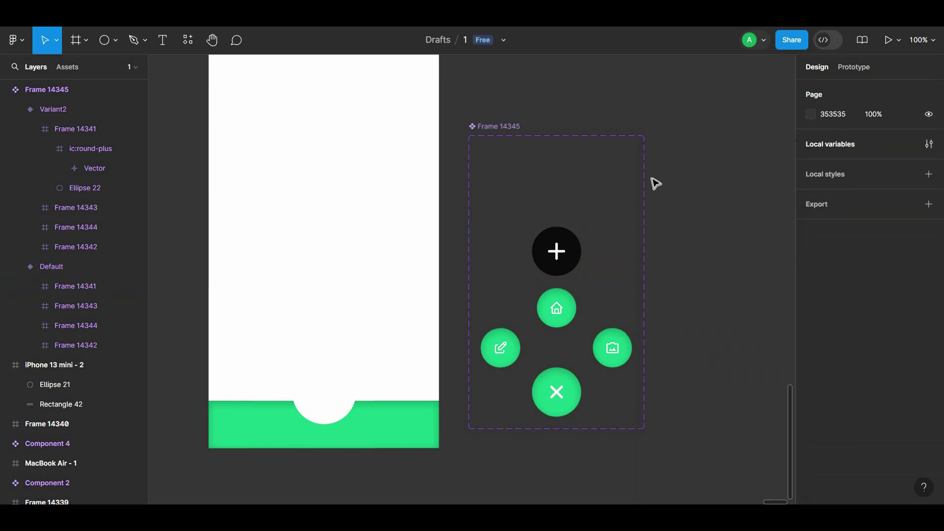
mouse_move(690, 215)
mouse_down()
mouse_move(700, 182)
mouse_move(672, 199)
mouse_up()
Make clicking the Default plus button change to Variant2 with Smart animate.
click(846, 69)
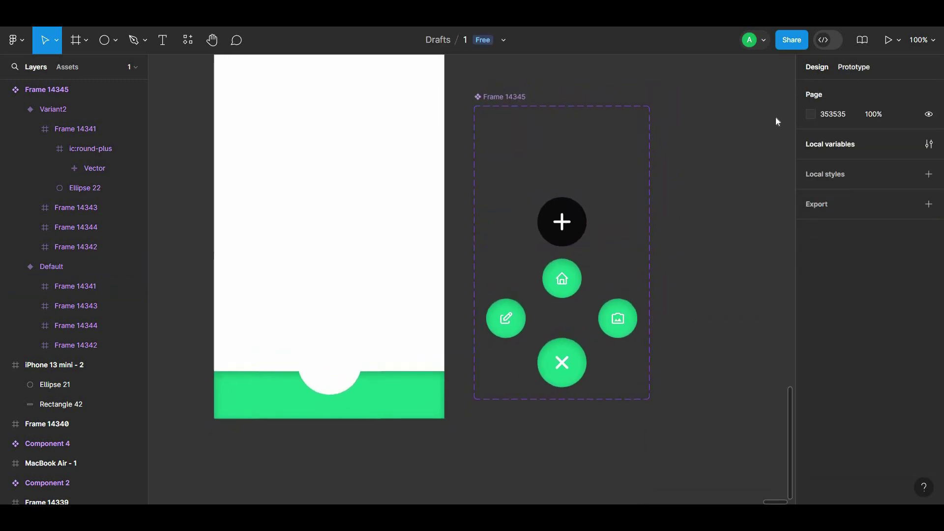
double_click(585, 230)
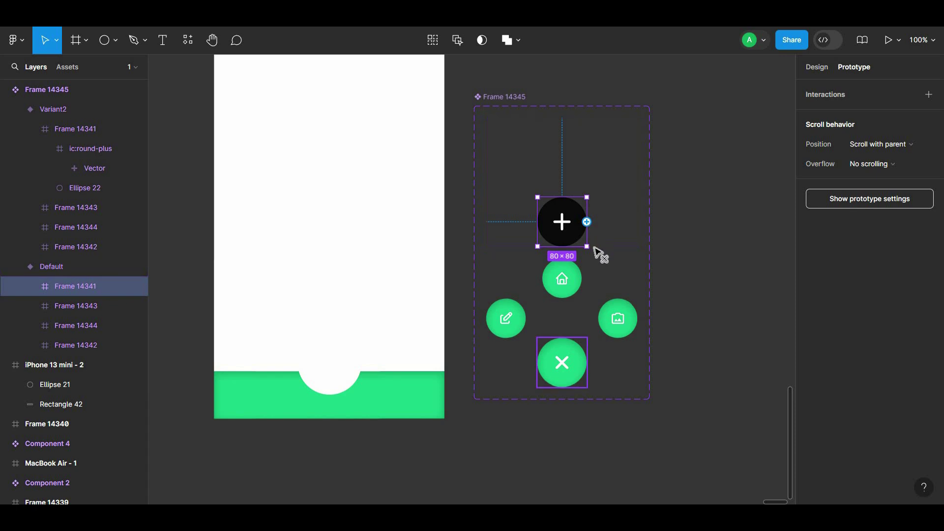
drag(562, 246, 592, 351)
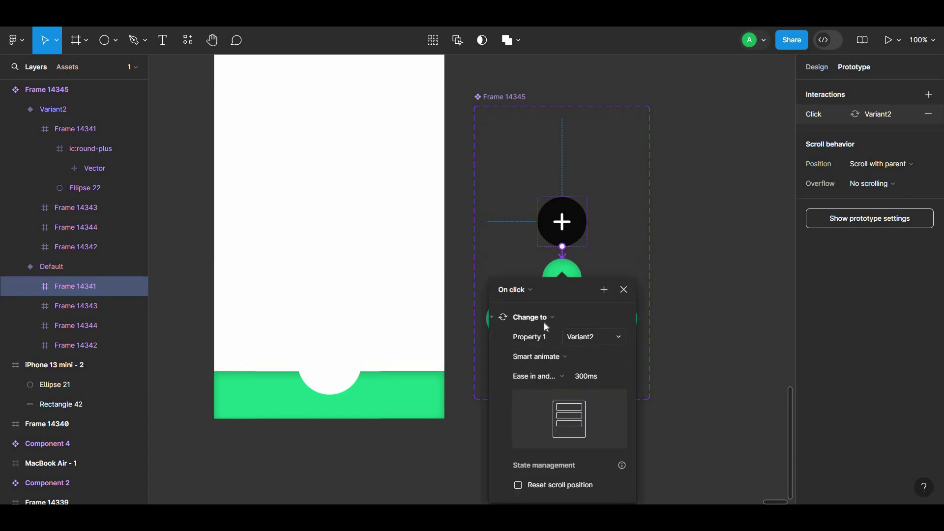
click(542, 363)
click(545, 377)
click(573, 378)
click(716, 251)
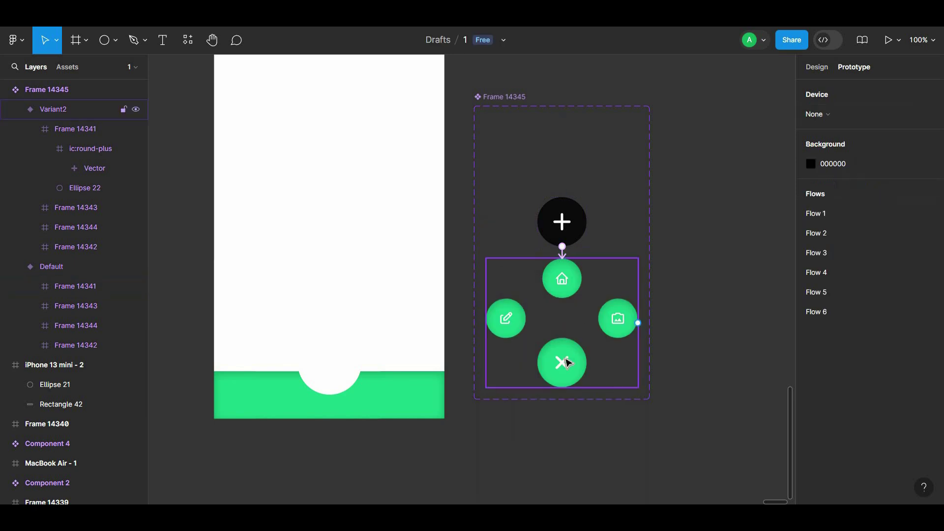
Link the × button back to Default with Smart animate, ease in and out back, 300ms.
click(565, 358)
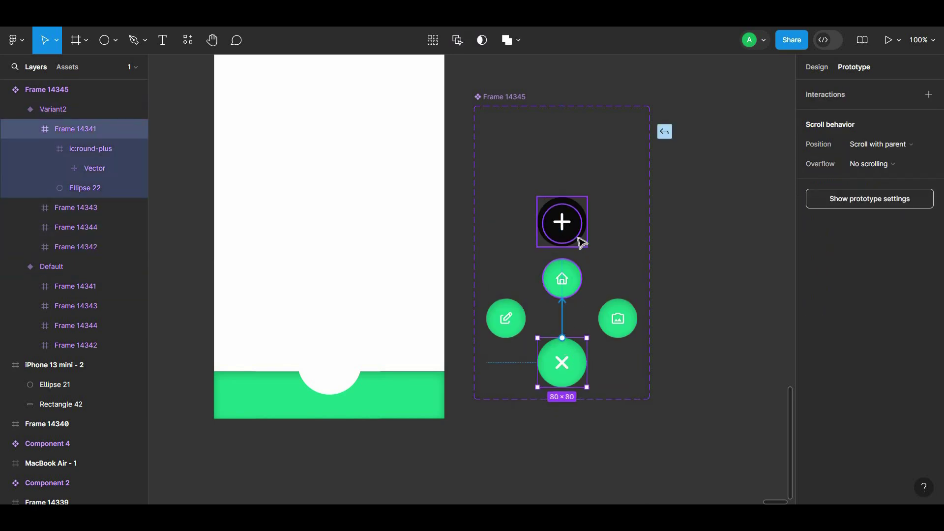
drag(562, 338, 578, 241)
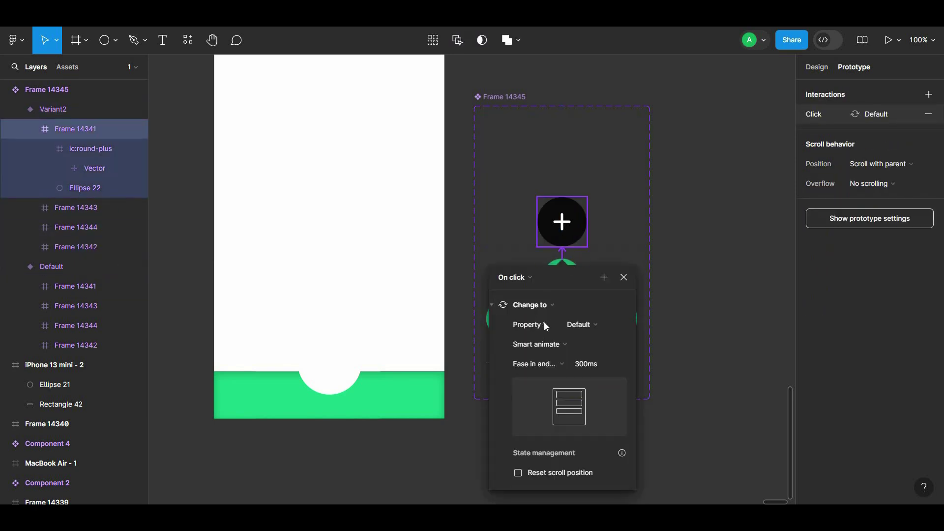
click(548, 348)
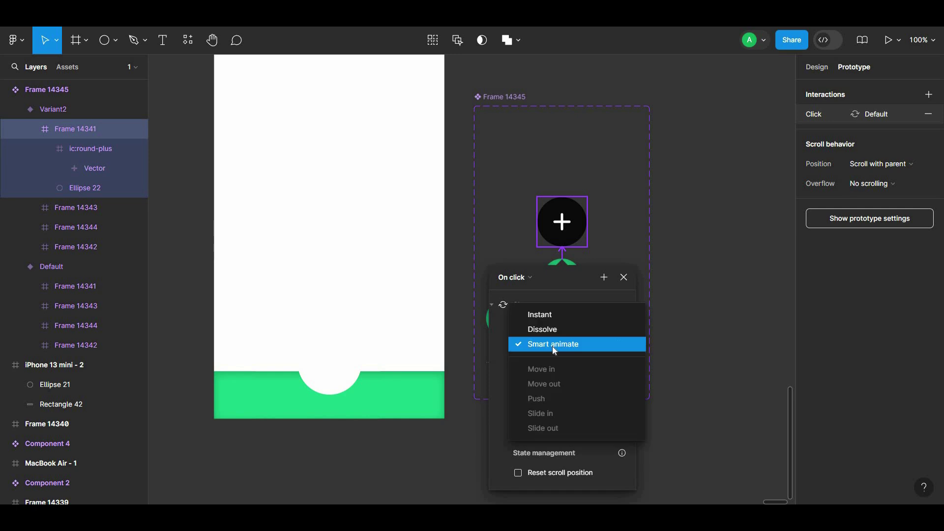
click(544, 364)
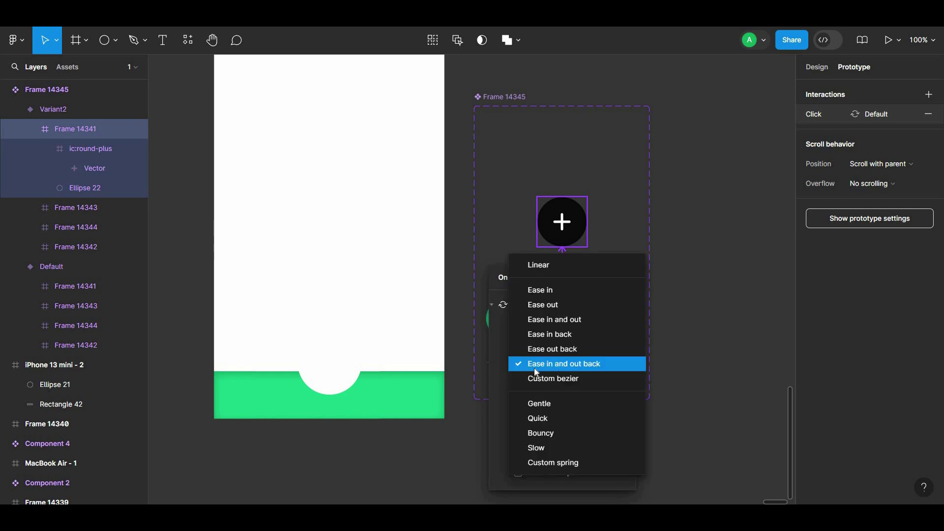
click(596, 368)
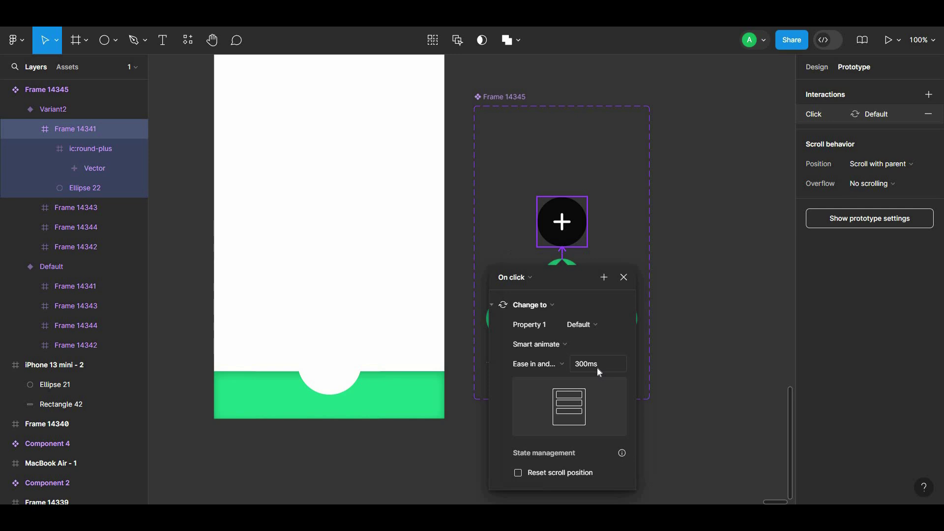
click(671, 340)
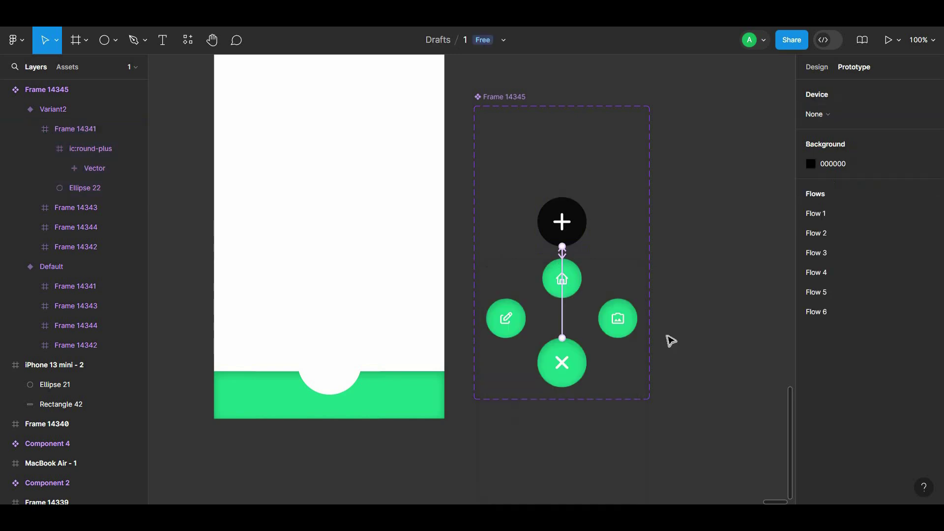
Place a Frame 14345 instance from Assets onto the iPhone screen.
drag(632, 261, 653, 298)
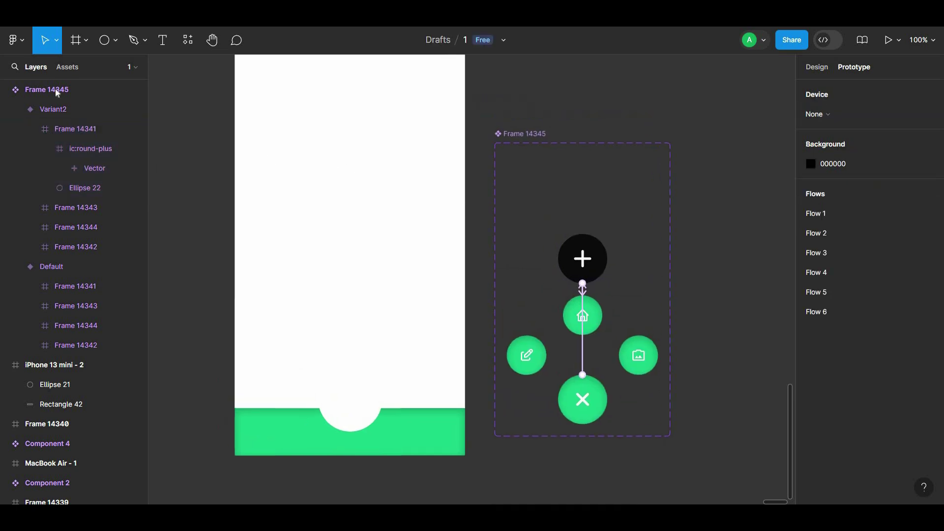
click(67, 67)
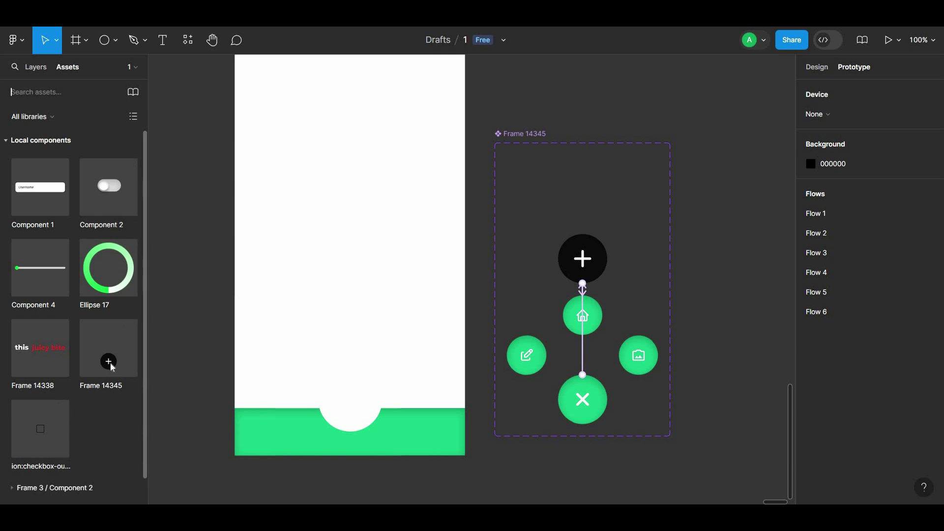
mouse_move(112, 367)
mouse_down()
mouse_move(356, 363)
mouse_move(353, 401)
mouse_up()
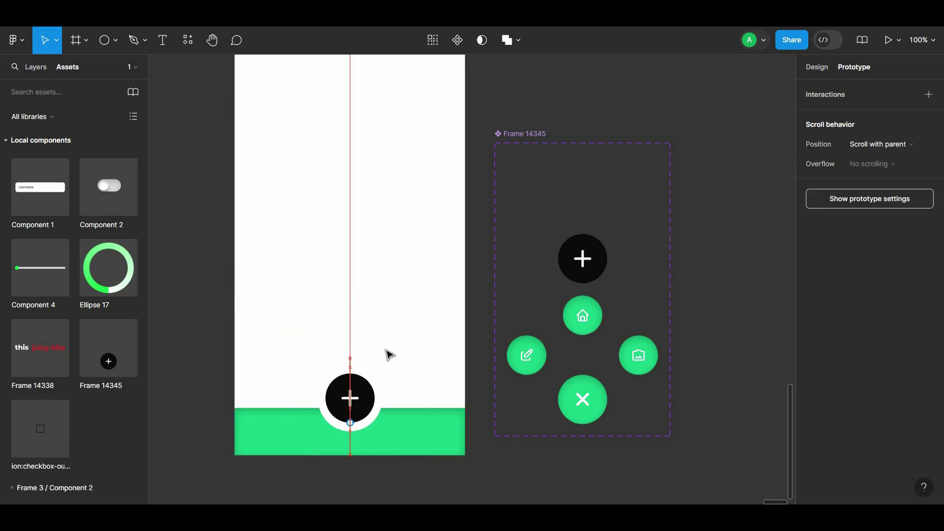
key(Escape)
mouse_move(312, 331)
mouse_down()
mouse_move(407, 242)
mouse_move(476, 217)
mouse_up()
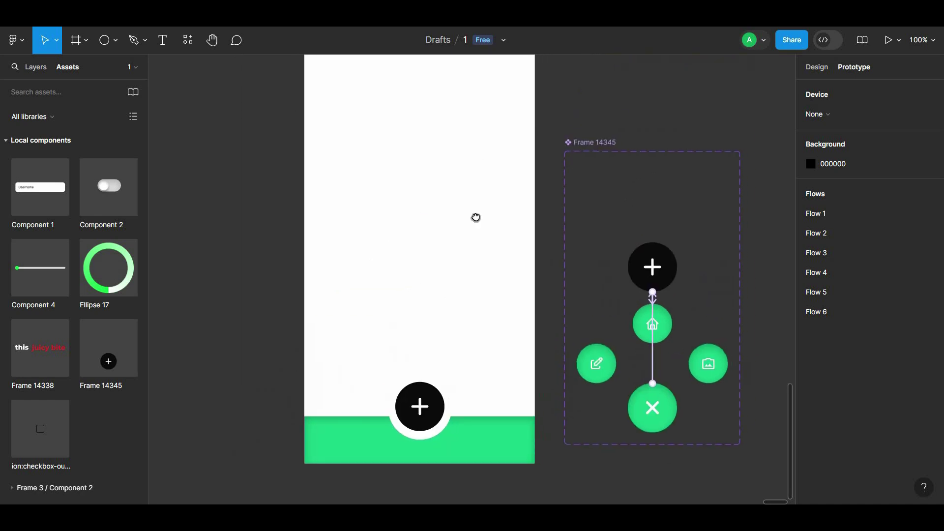
scroll(476, 217, up, 5)
Edit the white ellipse's vector points into a rounded bulge below the bar.
double_click(431, 253)
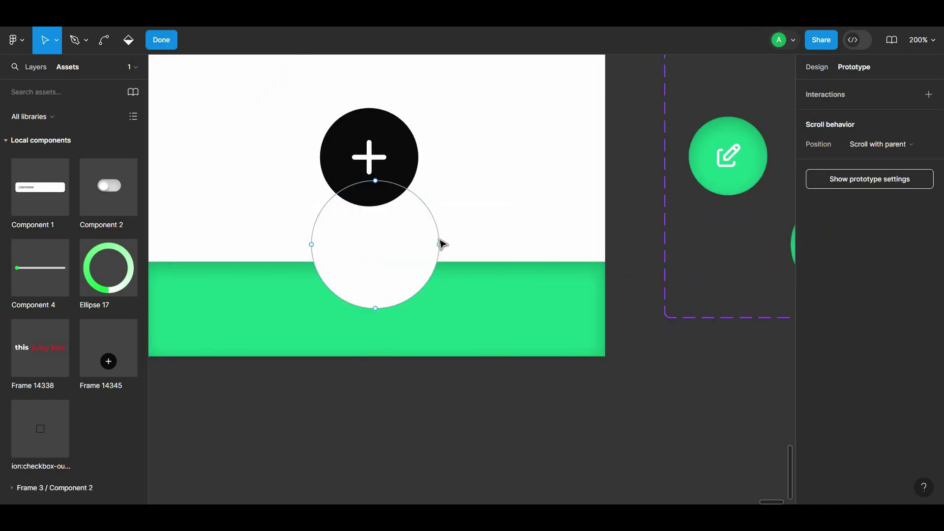
mouse_move(407, 266)
mouse_down()
mouse_move(407, 285)
mouse_move(314, 273)
mouse_up()
drag(341, 327, 455, 327)
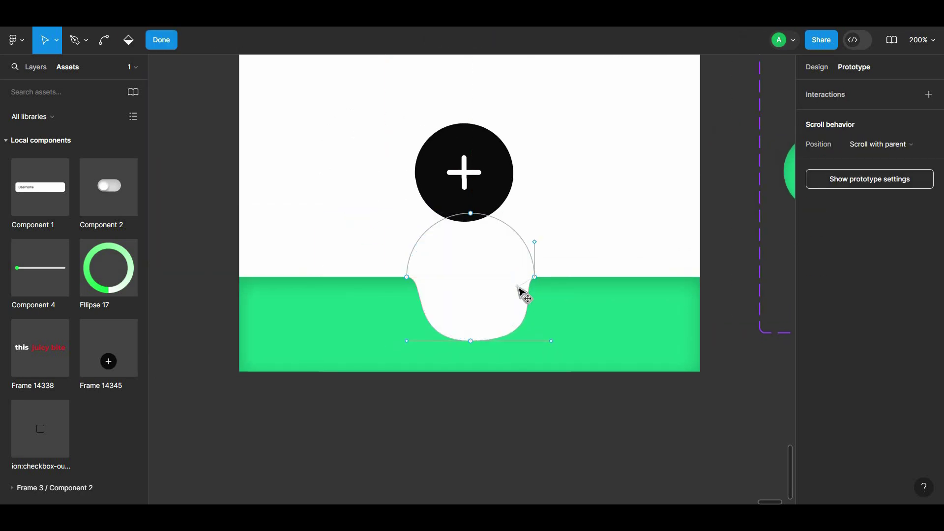
drag(551, 342, 542, 342)
drag(484, 180, 491, 274)
double_click(474, 344)
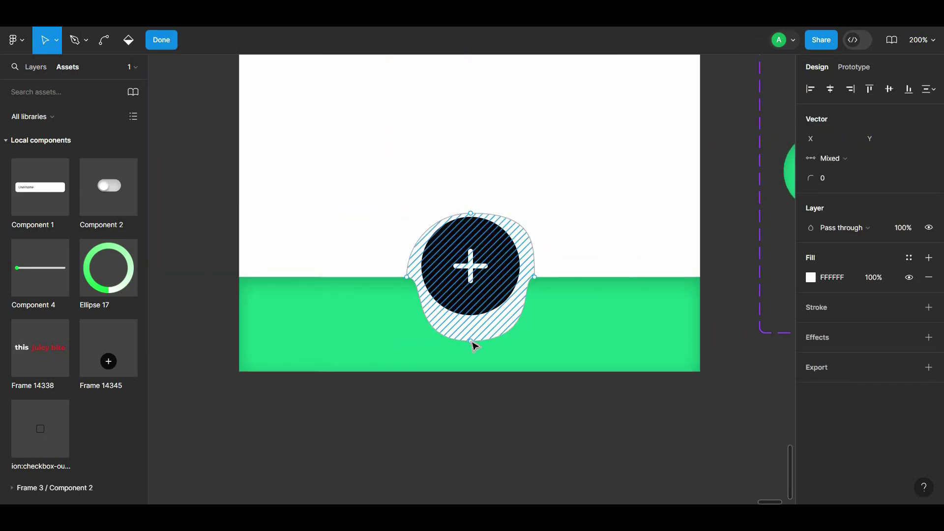
drag(470, 340, 448, 341)
key(Escape)
scroll(392, 347, down, 3)
key(ctrl+z)
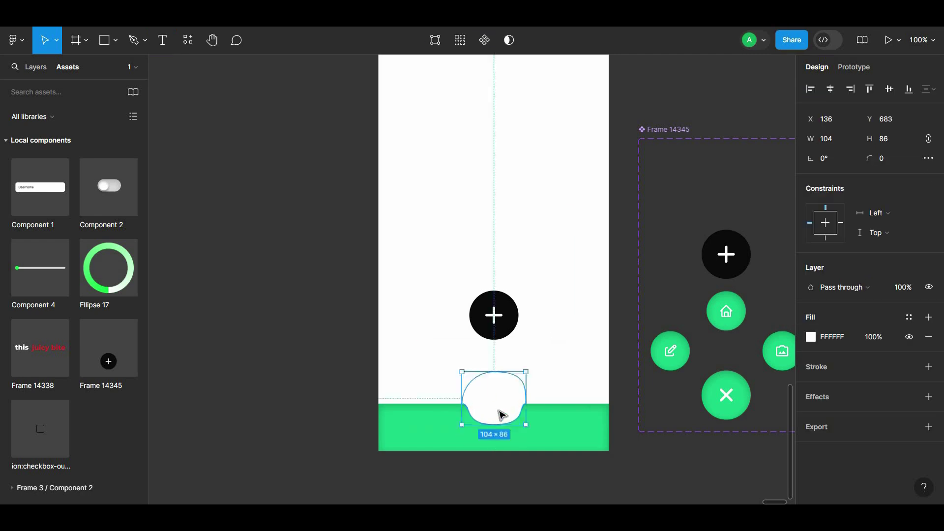
Seat the black plus button centred inside the white bulge.
drag(493, 315, 488, 393)
drag(405, 274, 552, 396)
drag(481, 334, 485, 384)
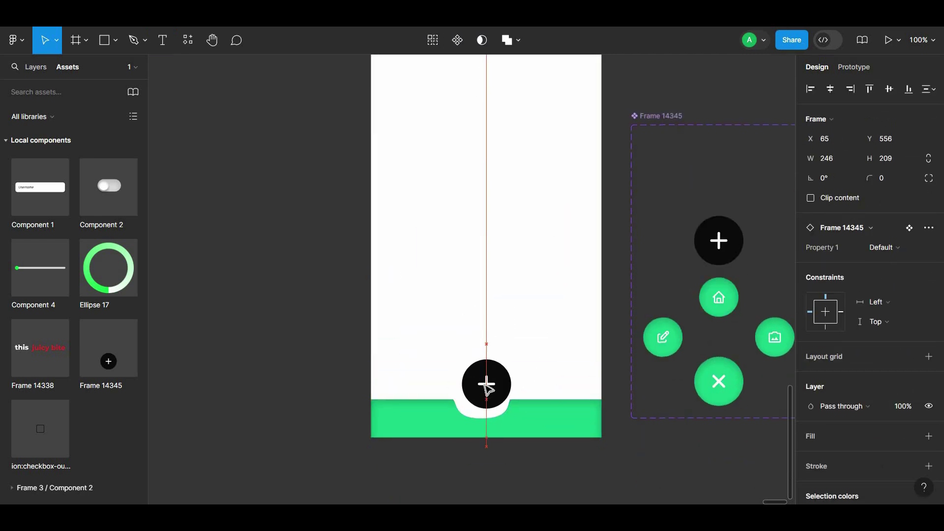
click(553, 461)
scroll(402, 176, up, 2)
scroll(403, 176, right, 1)
Add a Flow 7 starting point to the iPhone 13 mini - 2 frame.
key(minus)
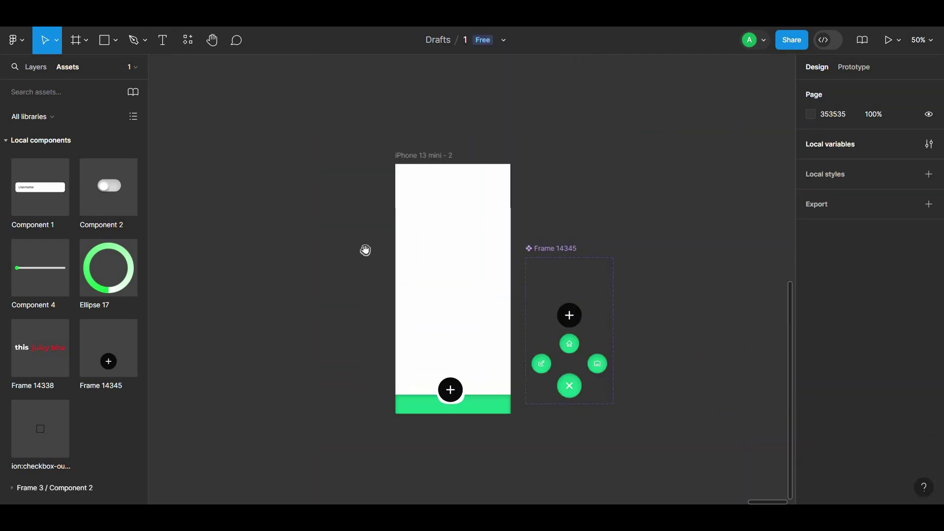
scroll(406, 185, right, 1)
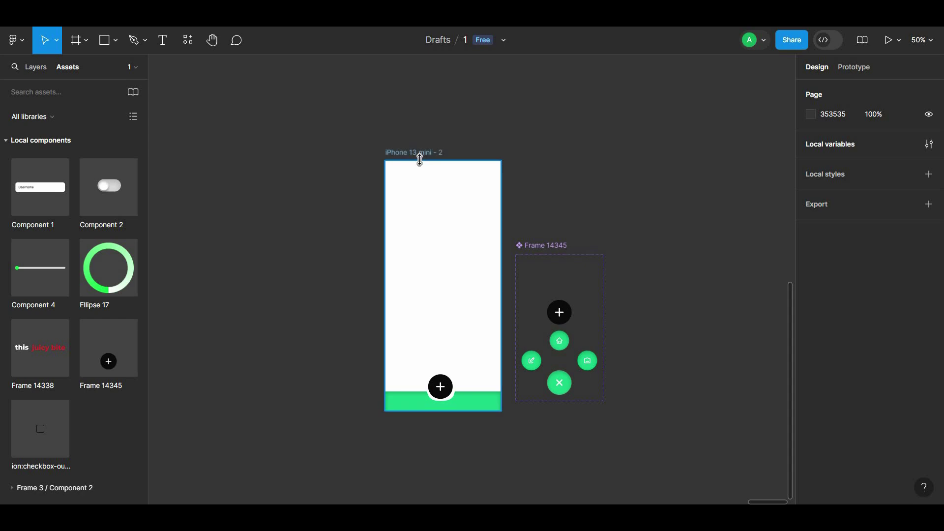
click(420, 155)
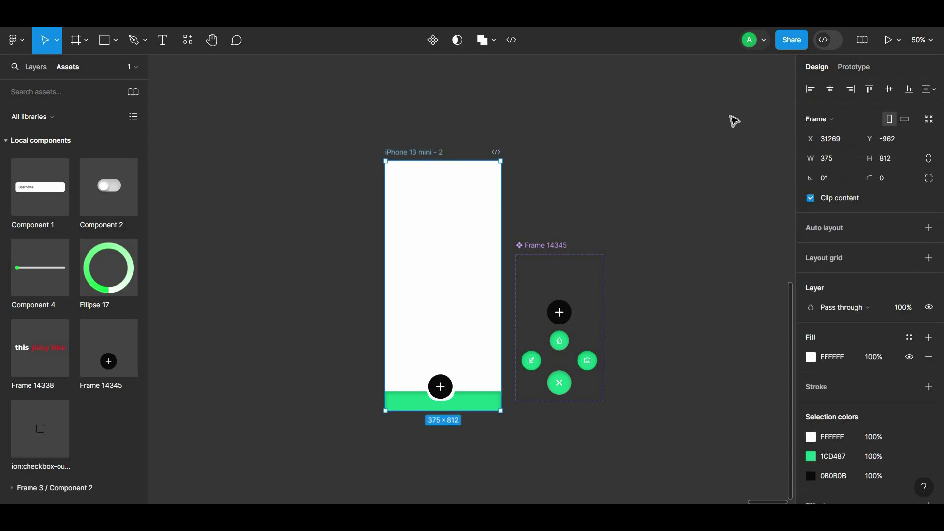
click(859, 69)
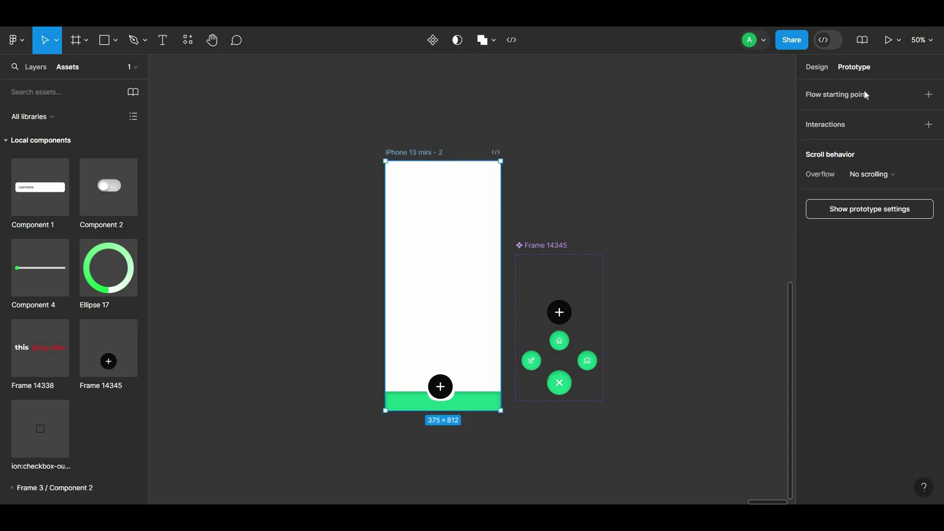
click(929, 94)
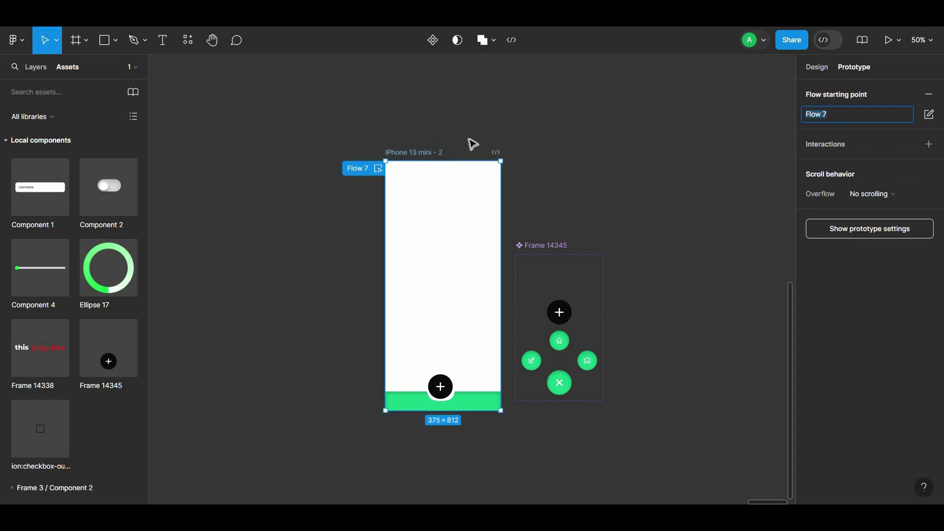
Preview the prototype and toggle the plus button between expanded × and collapsed plus.
click(380, 171)
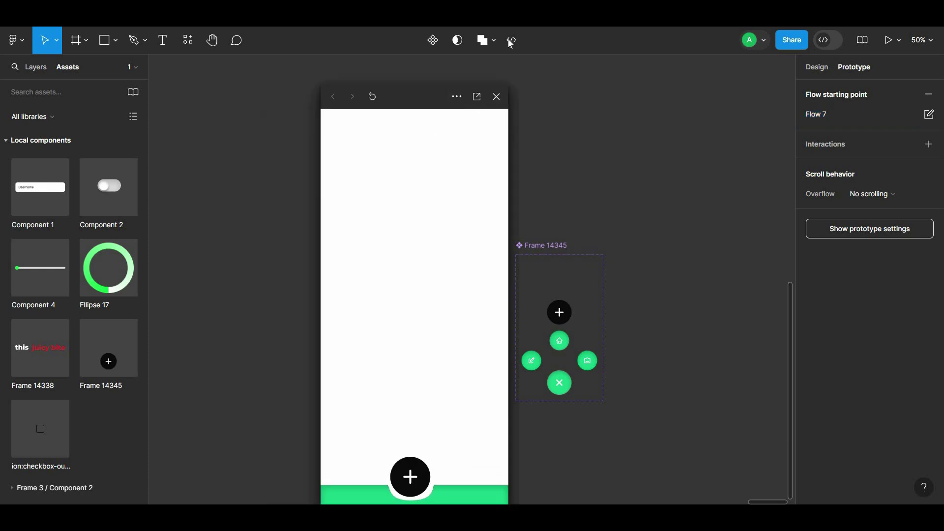
click(493, 436)
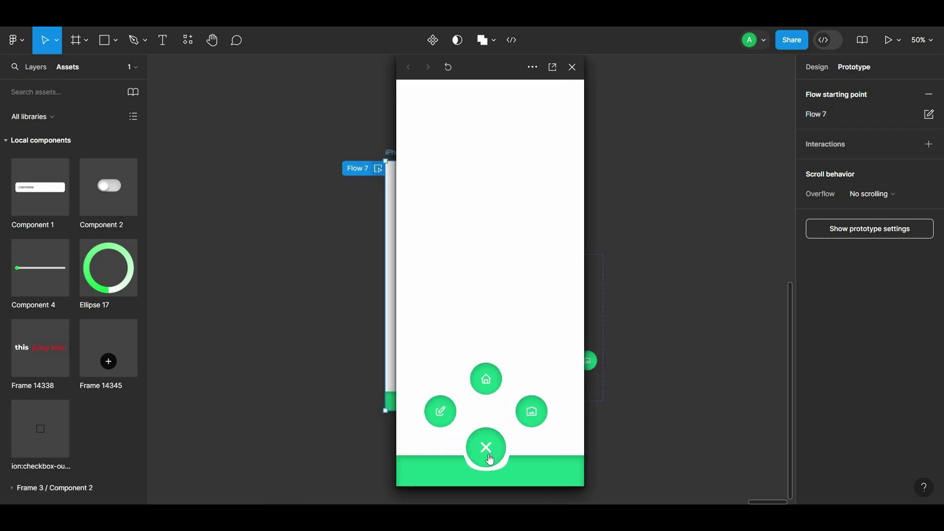
click(490, 467)
click(490, 467)
click(491, 467)
click(490, 467)
click(492, 463)
click(492, 463)
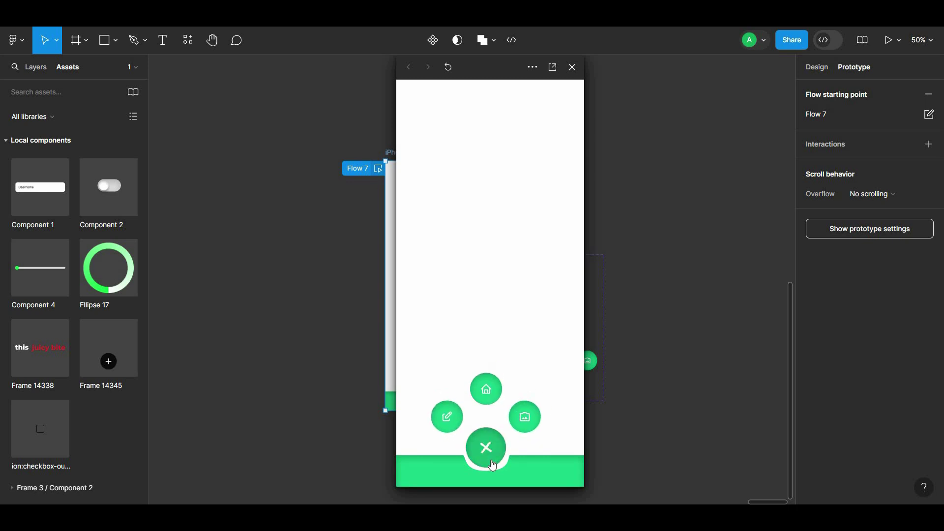
click(492, 463)
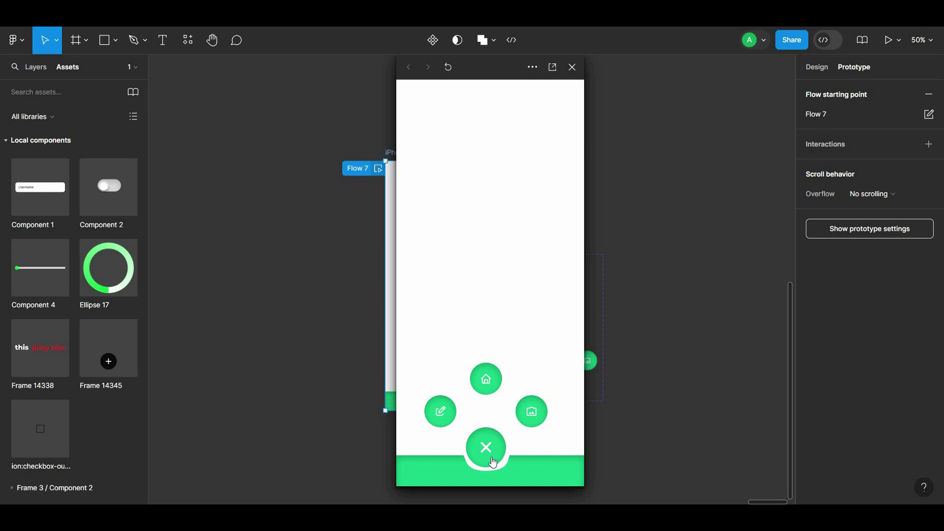
click(493, 464)
click(498, 460)
click(486, 467)
click(485, 468)
click(484, 467)
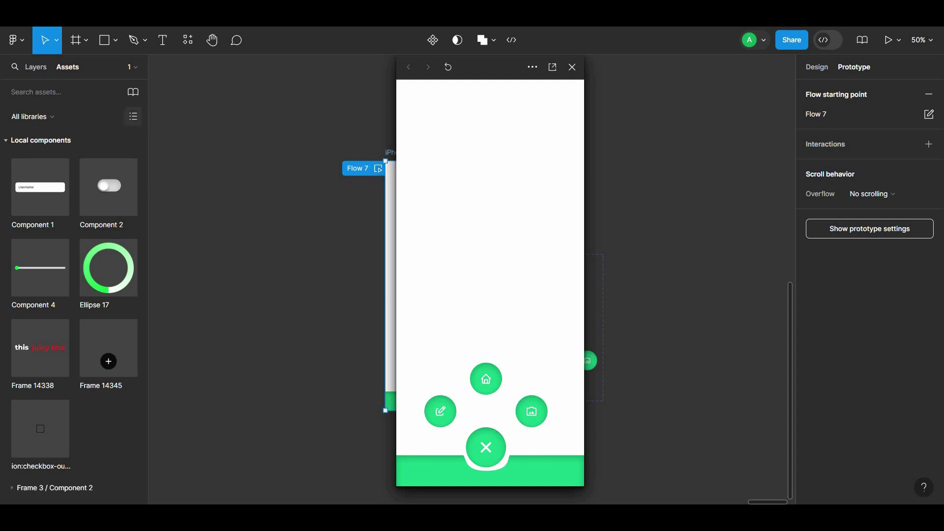